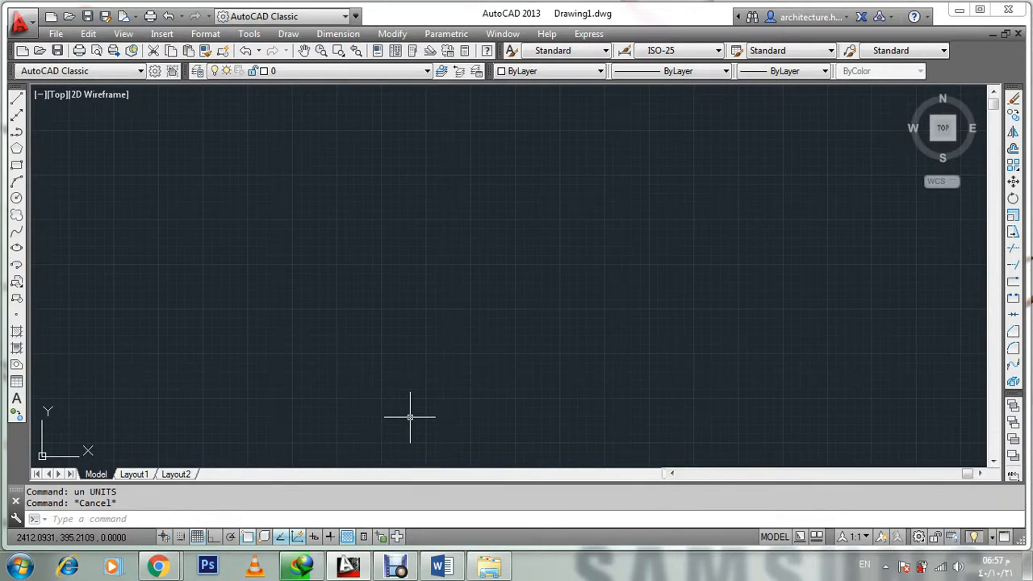
# - Open the drawing units settings
pyautogui.write('un')
pyautogui.press('Return')
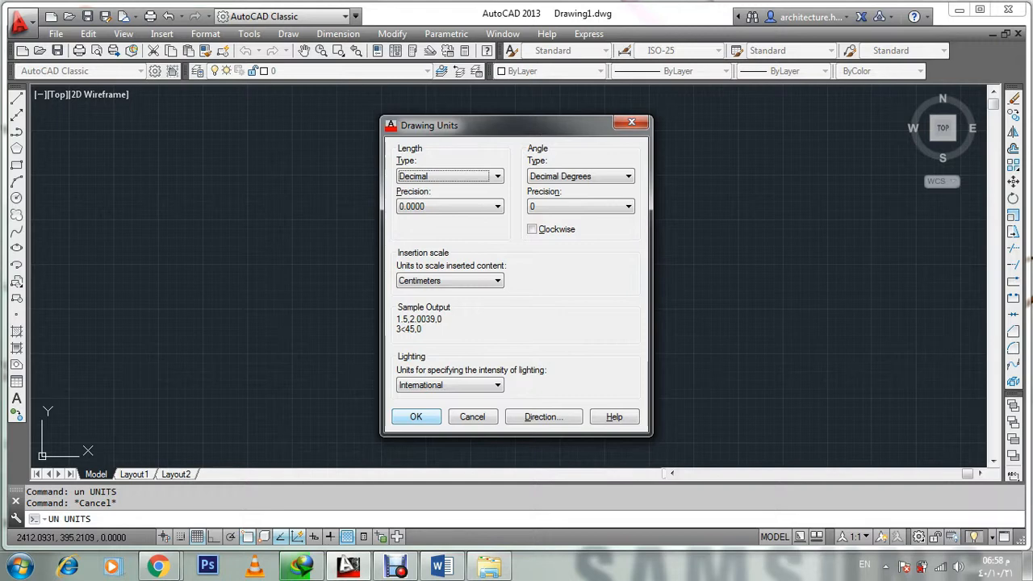
# - Set the insertion scale units to Feet and the length type to Architectural, and view the length precision options
pyautogui.click(468, 281)
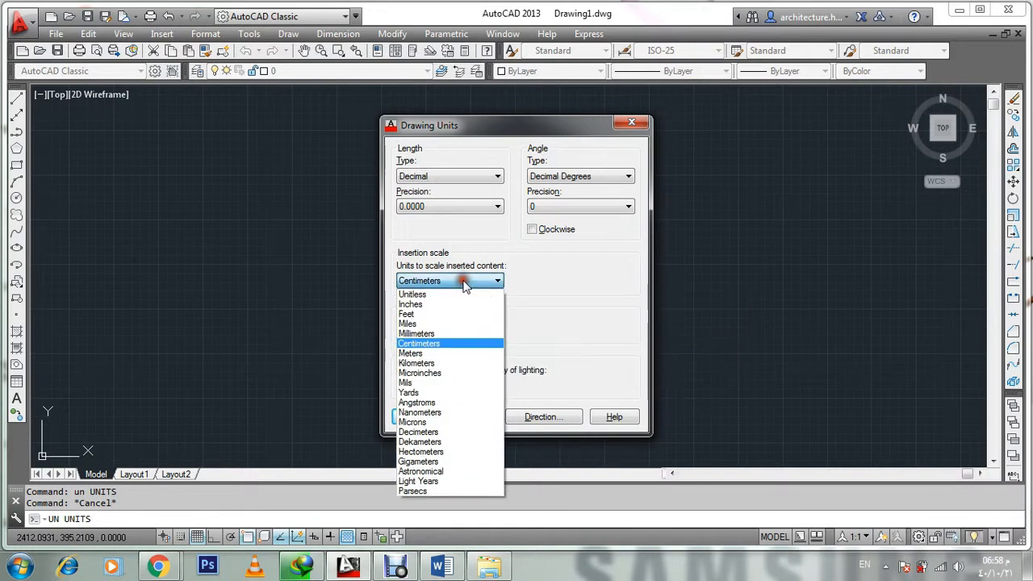
pyautogui.click(423, 315)
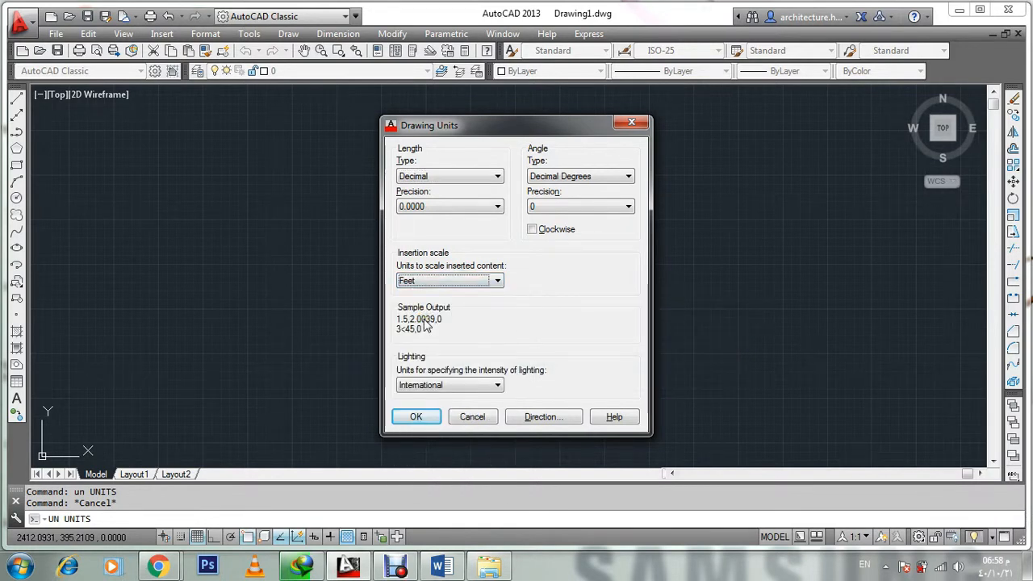
pyautogui.click(473, 176)
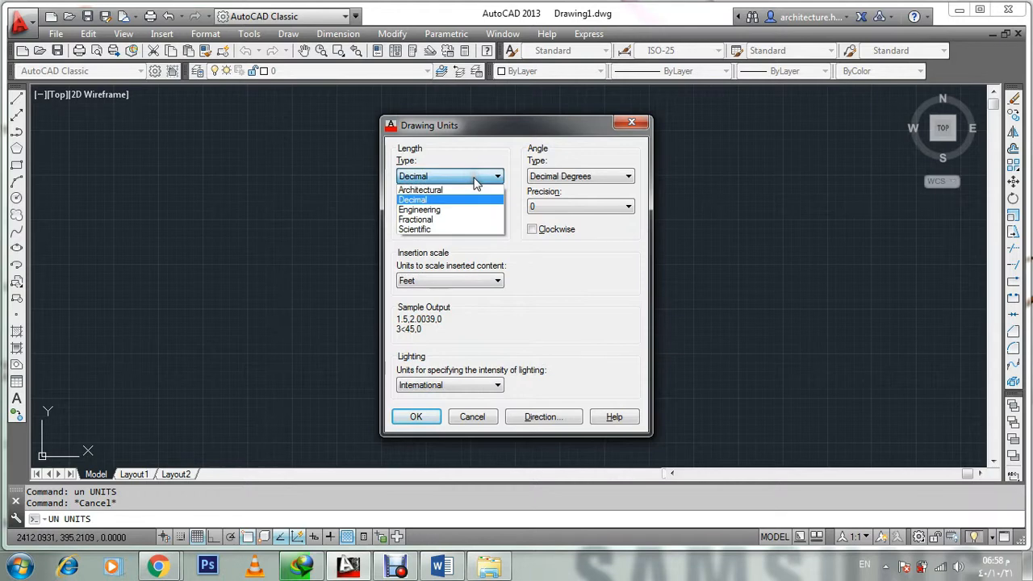
pyautogui.click(428, 189)
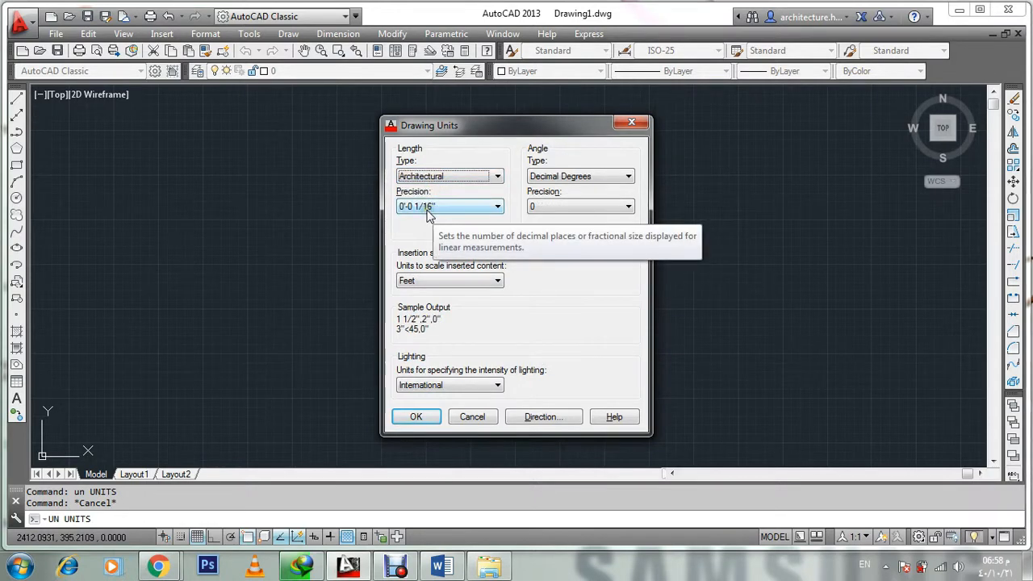
pyautogui.click(427, 208)
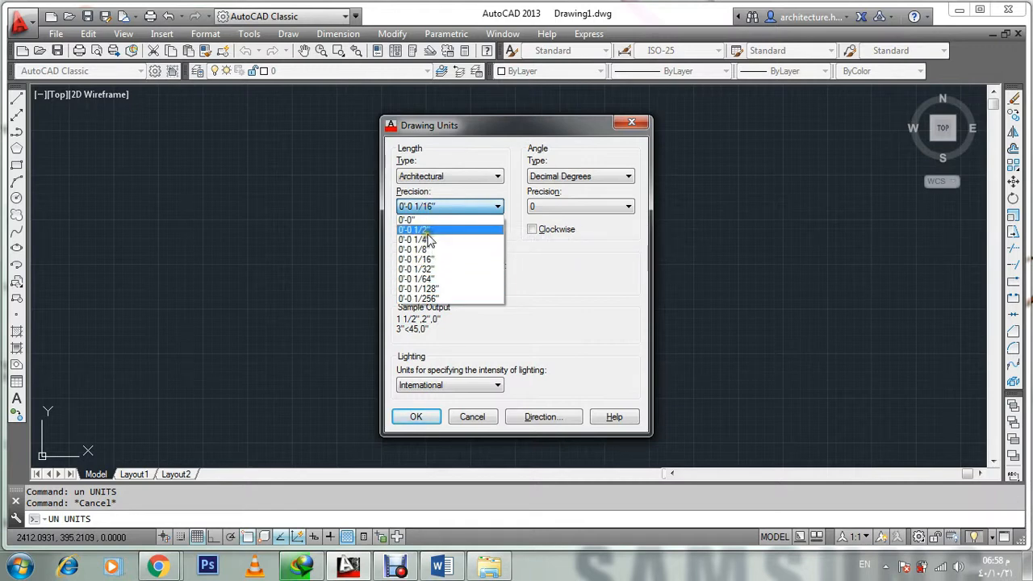
pyautogui.click(581, 262)
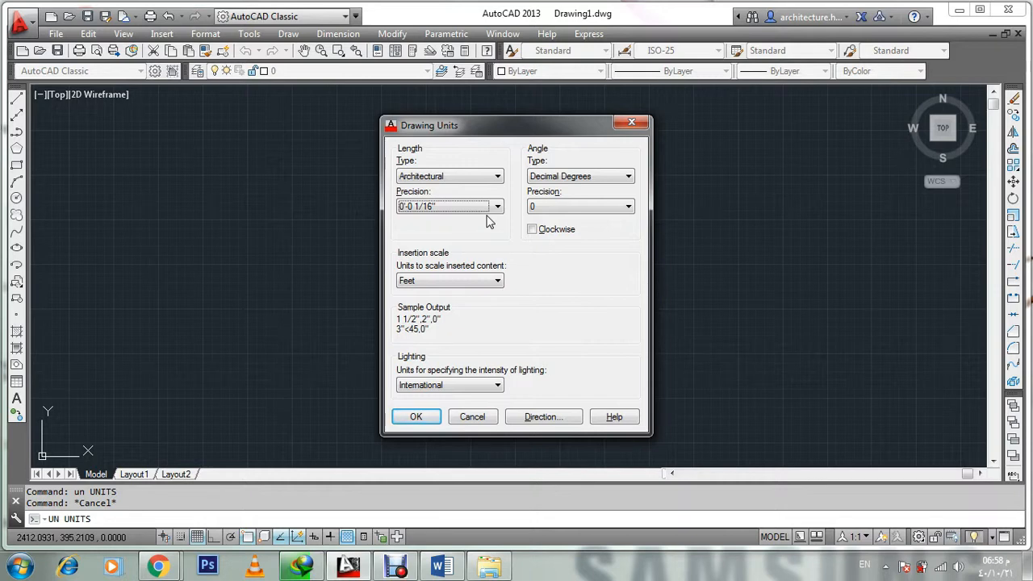
# - Configure the drawing units with Decimal length type and Meters as the insertion scale
pyautogui.click(484, 175)
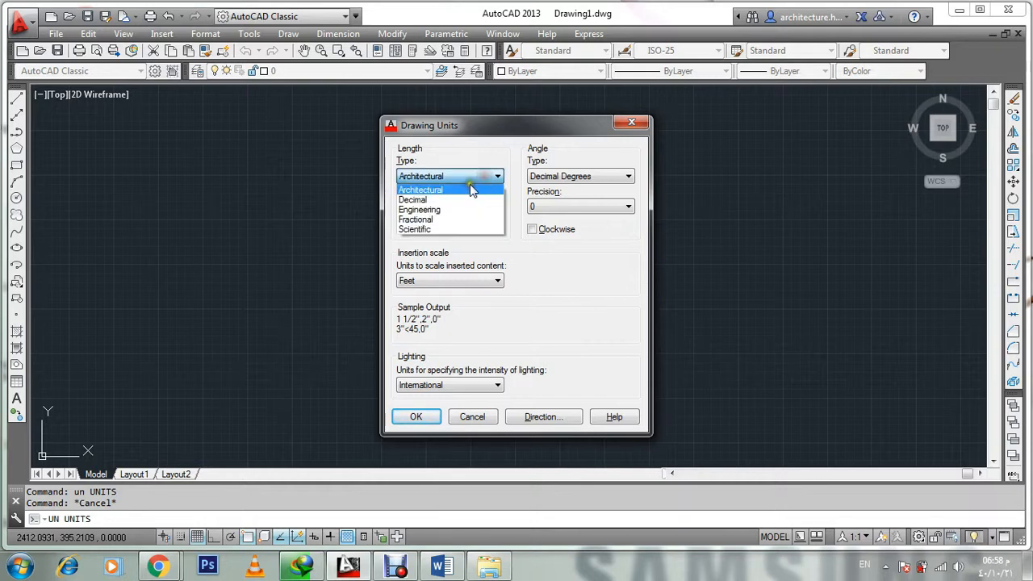
pyautogui.click(444, 199)
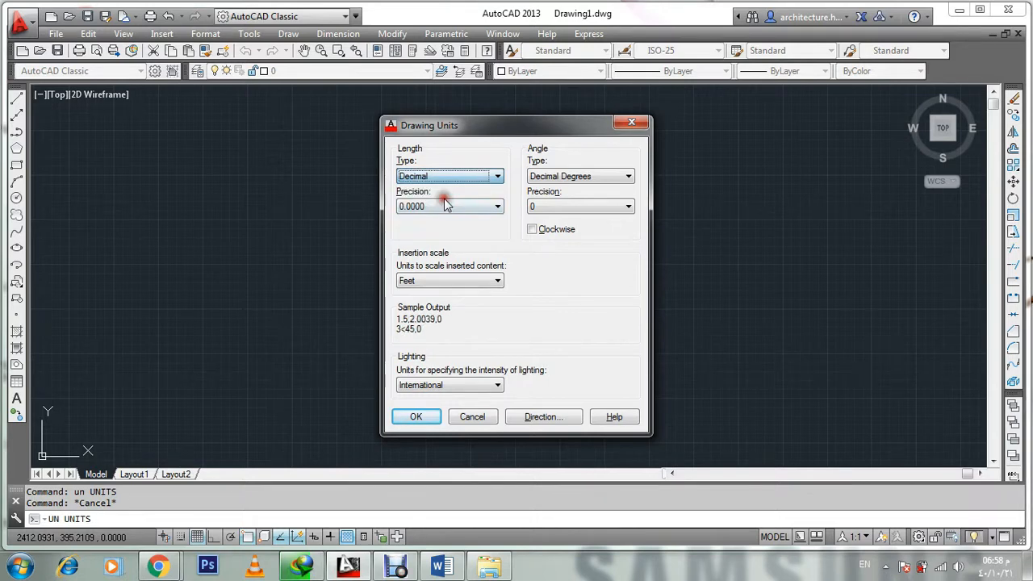
pyautogui.click(445, 281)
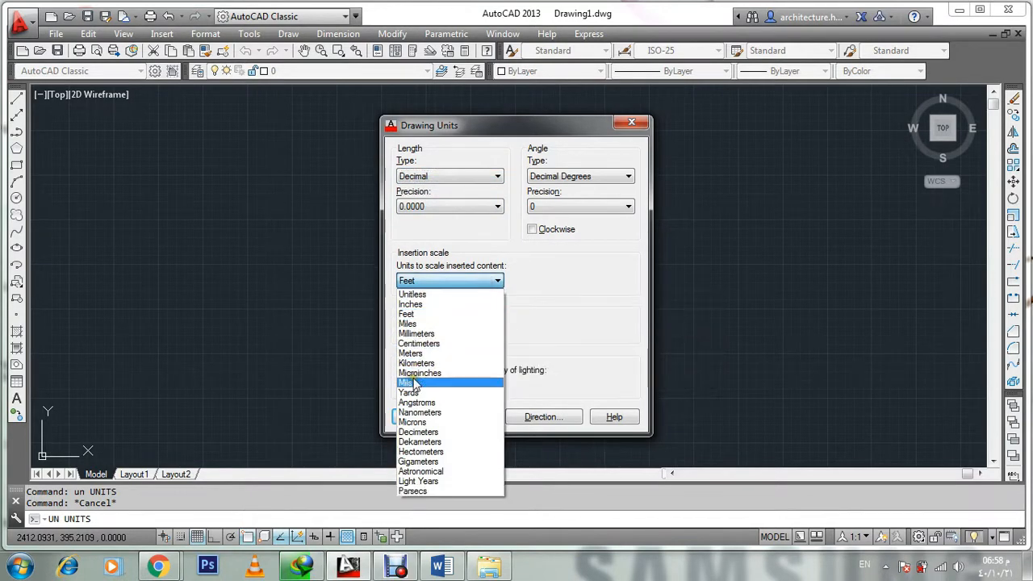
pyautogui.click(414, 353)
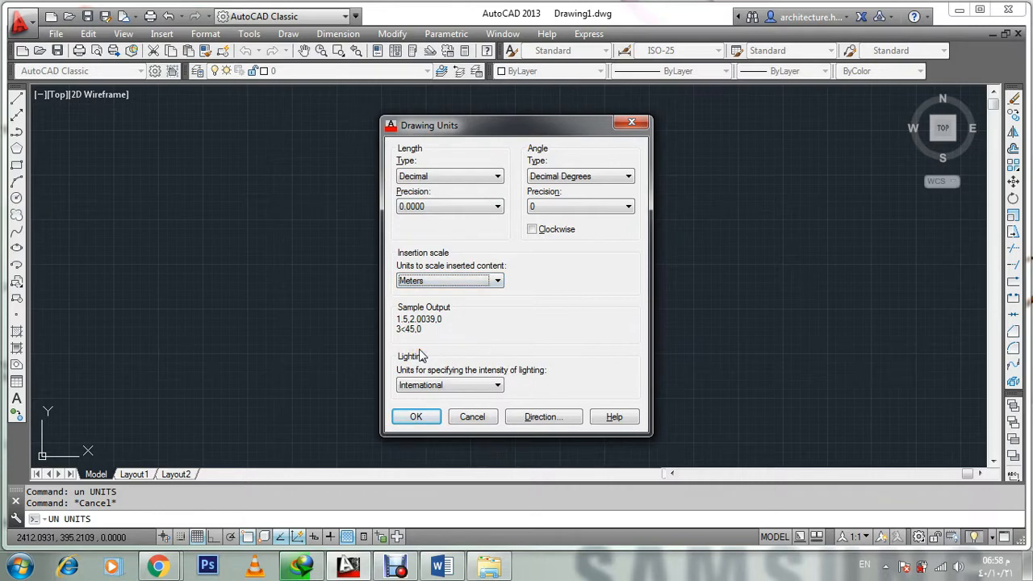
pyautogui.click(417, 415)
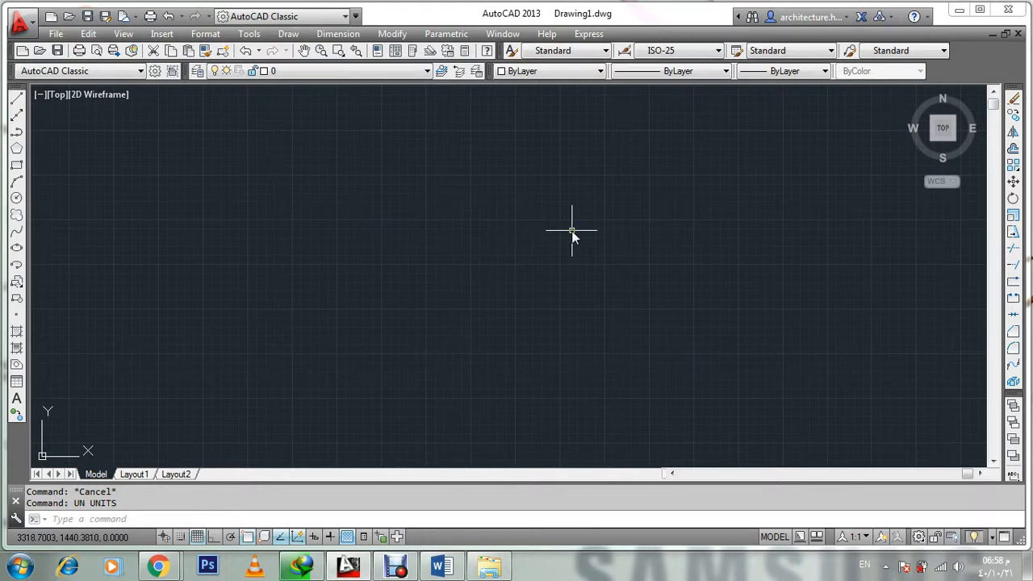
# - Create a new dimension style named "information ocean" based on ISO-25 for all dimensions
pyautogui.write('d')
pyautogui.press('Return')
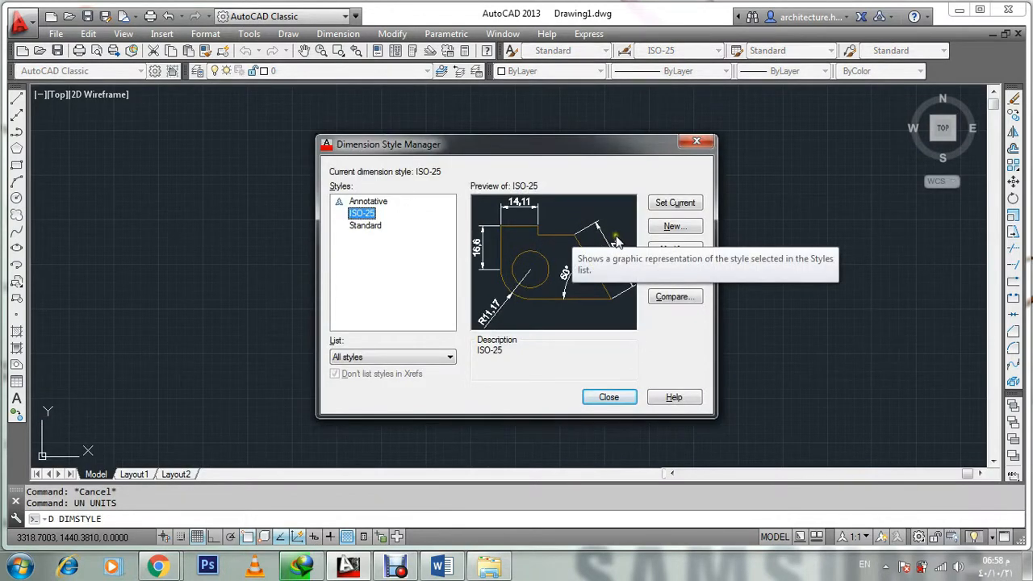
pyautogui.click(677, 227)
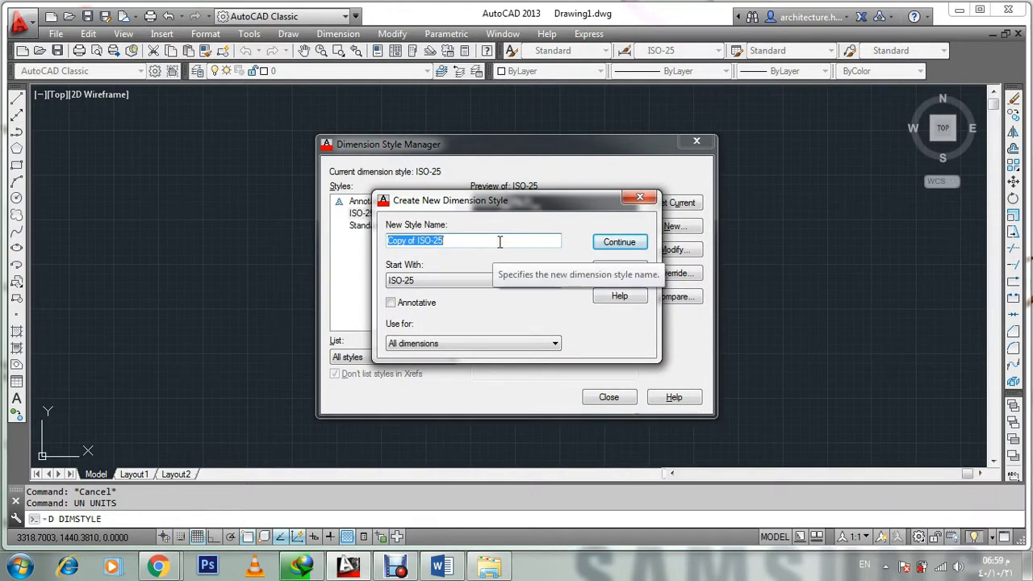
pyautogui.write('inf')
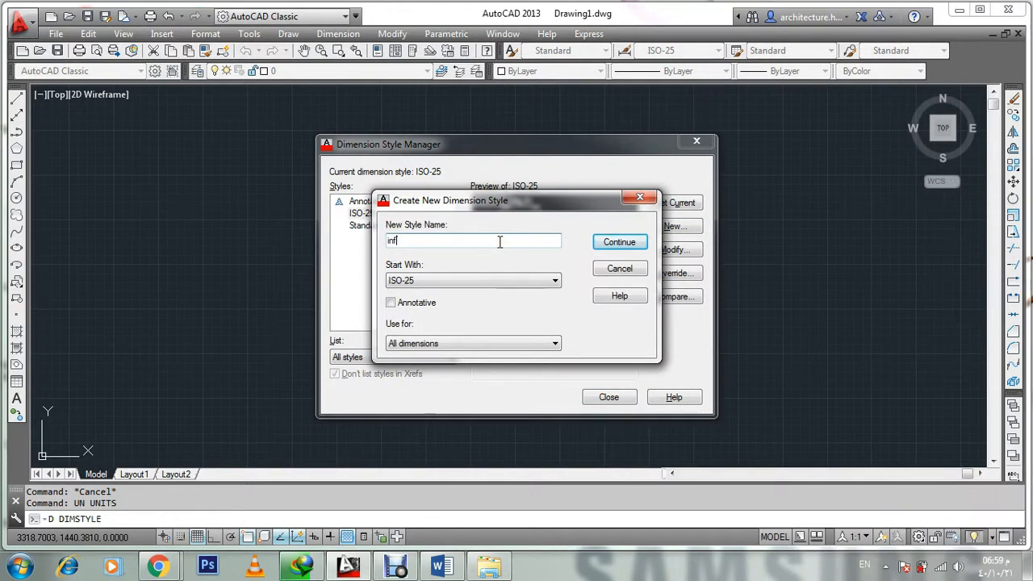
pyautogui.write('ormation ocean')
pyautogui.click(635, 243)
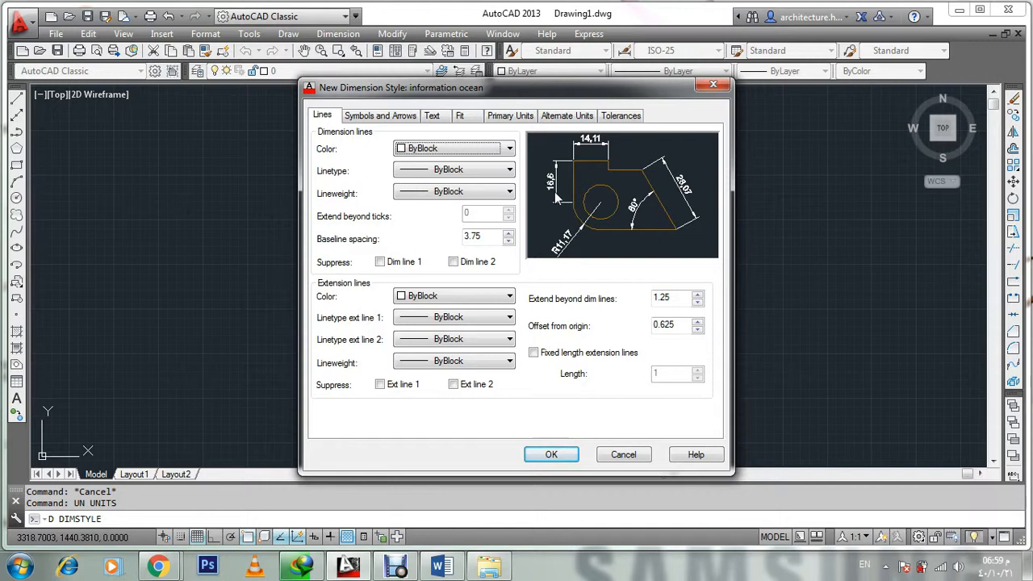
# - Set the color of both the dimension lines and the extension lines to Magenta in the new style
pyautogui.click(441, 152)
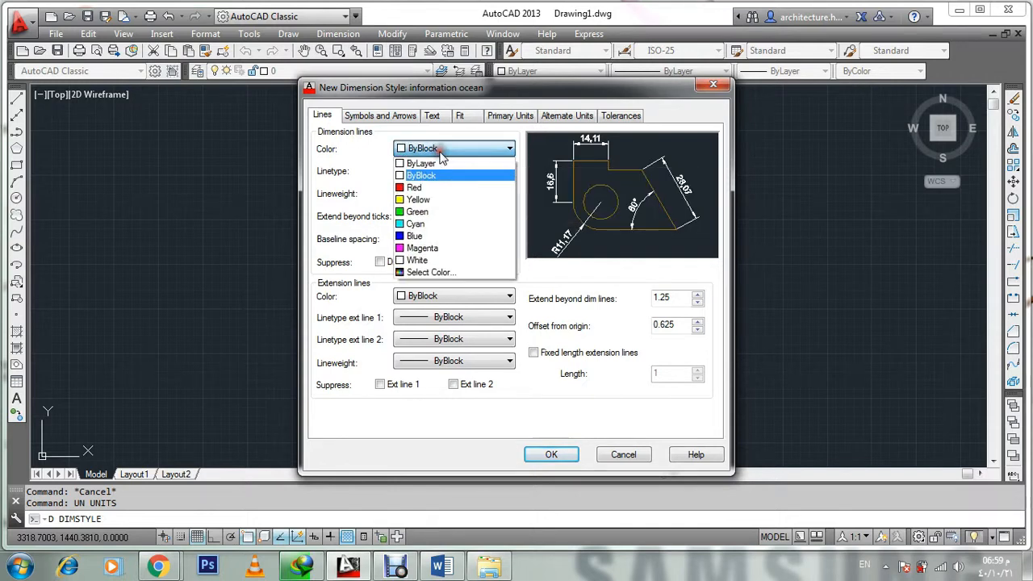
pyautogui.click(439, 250)
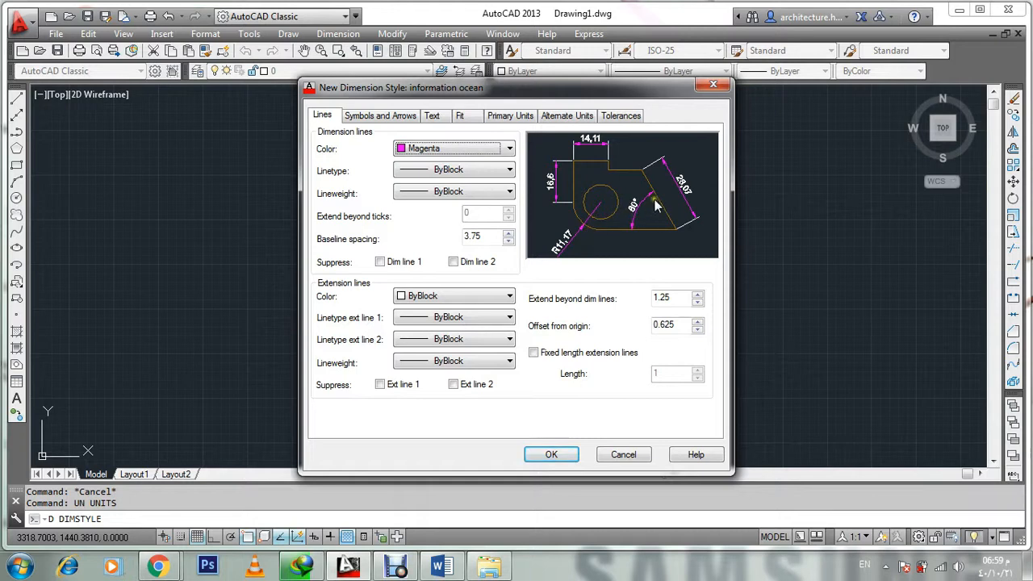
pyautogui.click(505, 296)
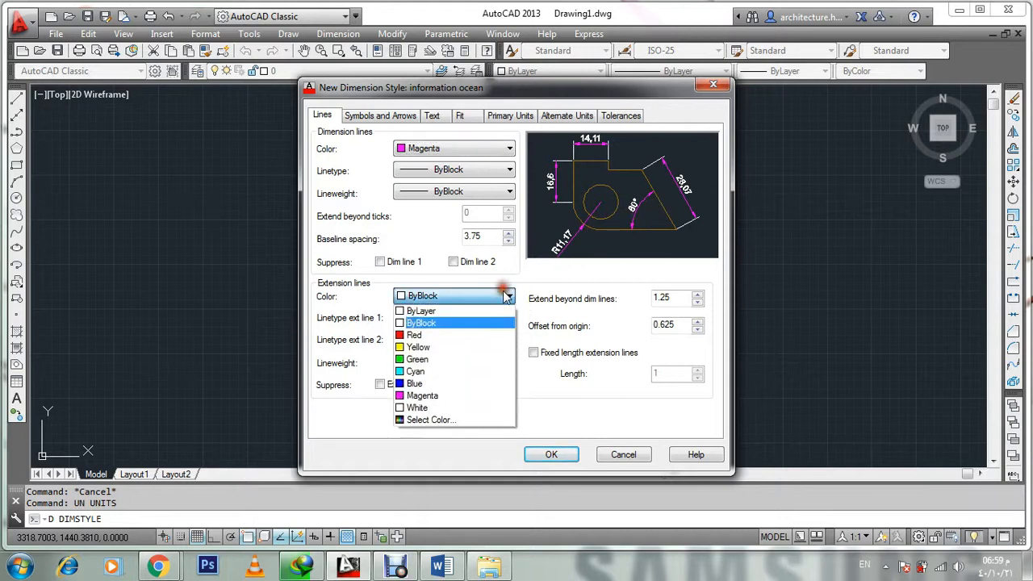
pyautogui.click(430, 396)
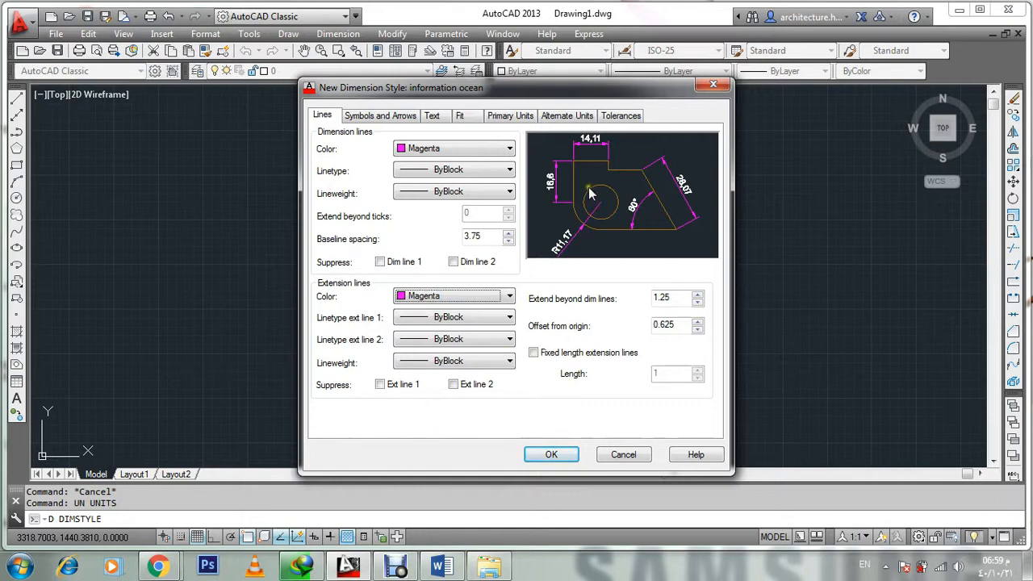
# - Set the dimension lines' linetype to ByLayer and their lineweight to ByBlock
pyautogui.click(449, 169)
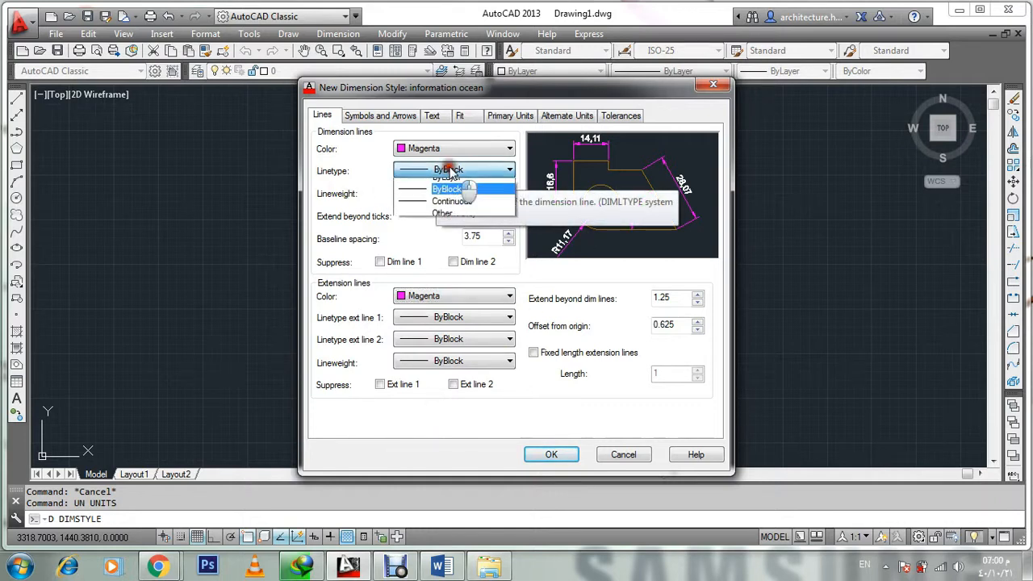
pyautogui.click(448, 178)
pyautogui.click(464, 193)
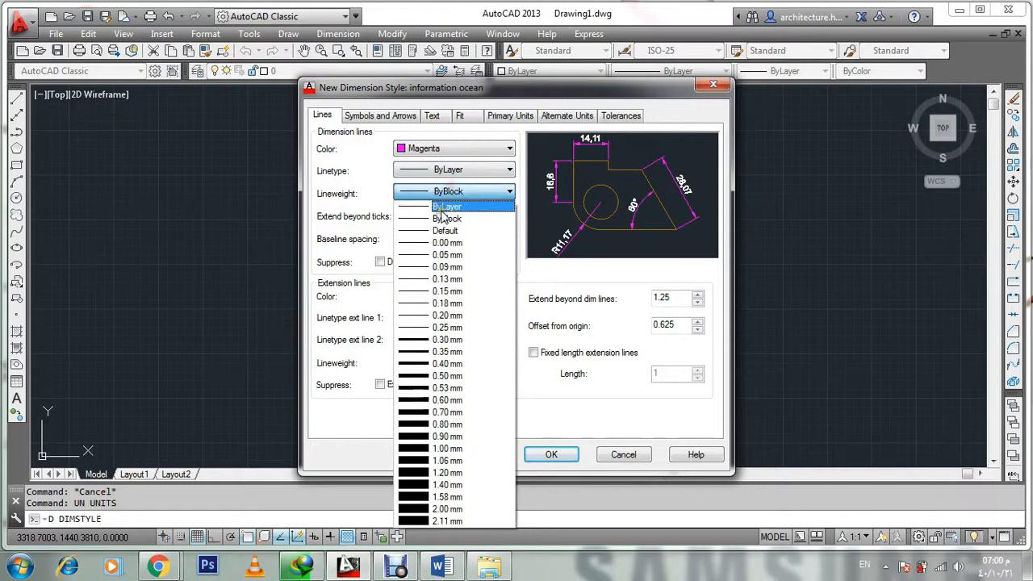
pyautogui.click(445, 218)
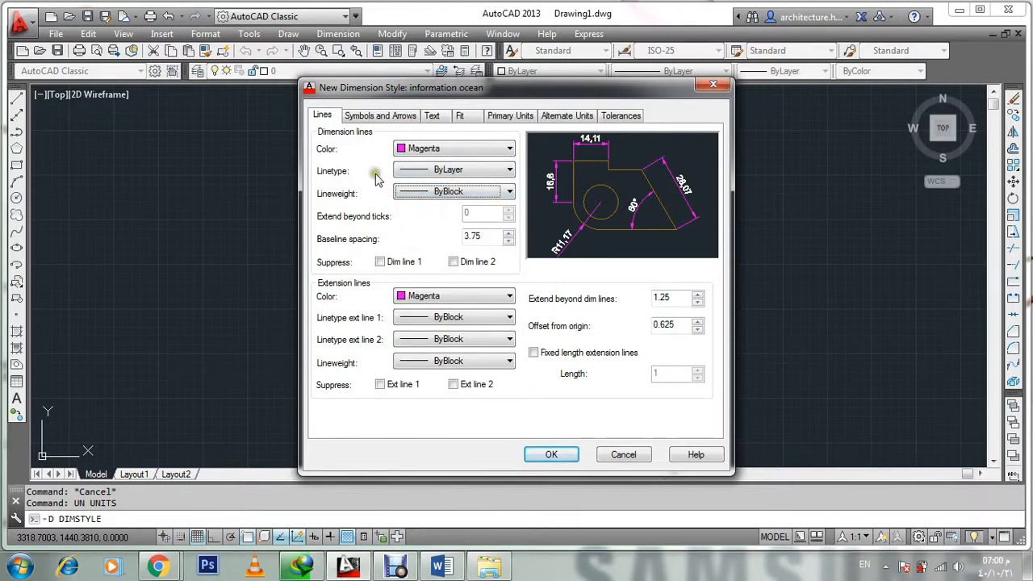
# - Set the first and second arrowheads of the dimension style to Architectural tick
pyautogui.click(384, 122)
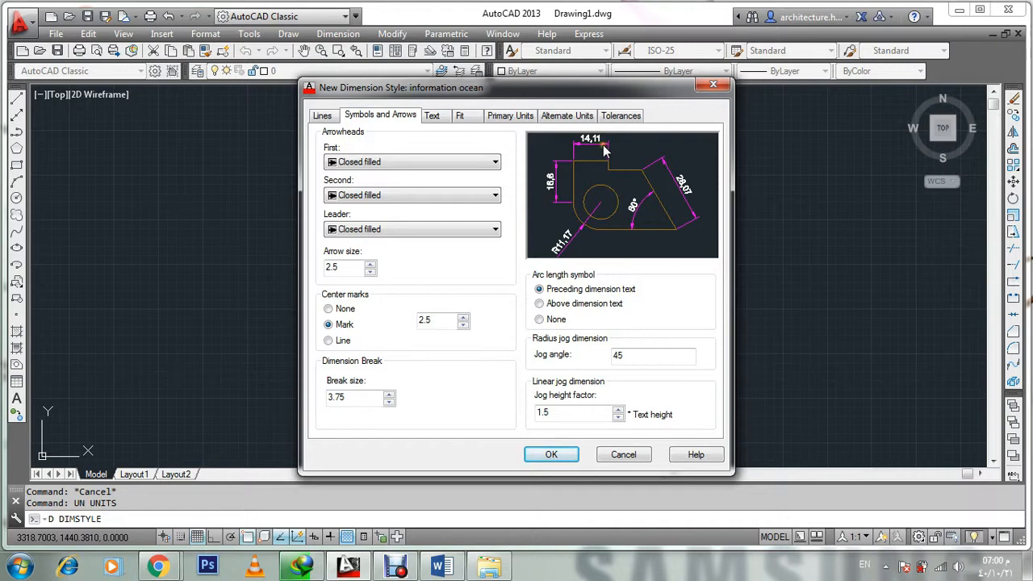
pyautogui.click(462, 163)
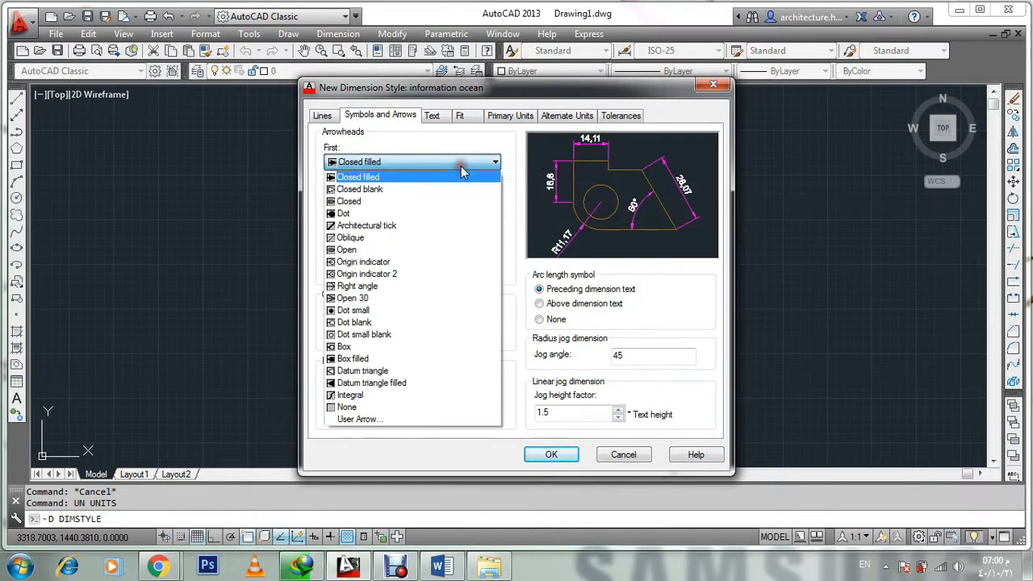
pyautogui.click(368, 228)
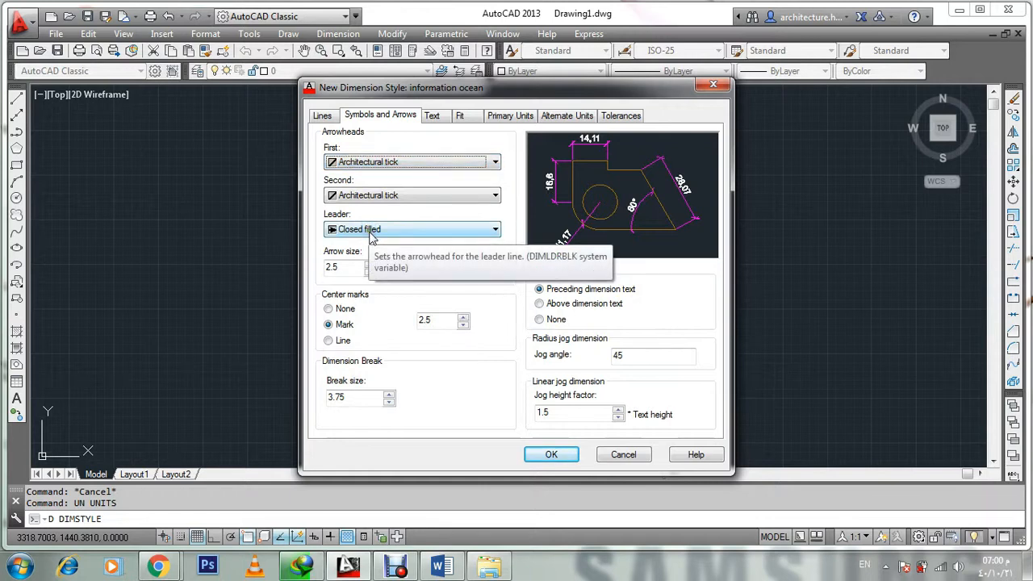
# - Try arrow sizes of 4 and 6 for the dimension style and restore the size to 2.5
pyautogui.doubleClick(327, 267)
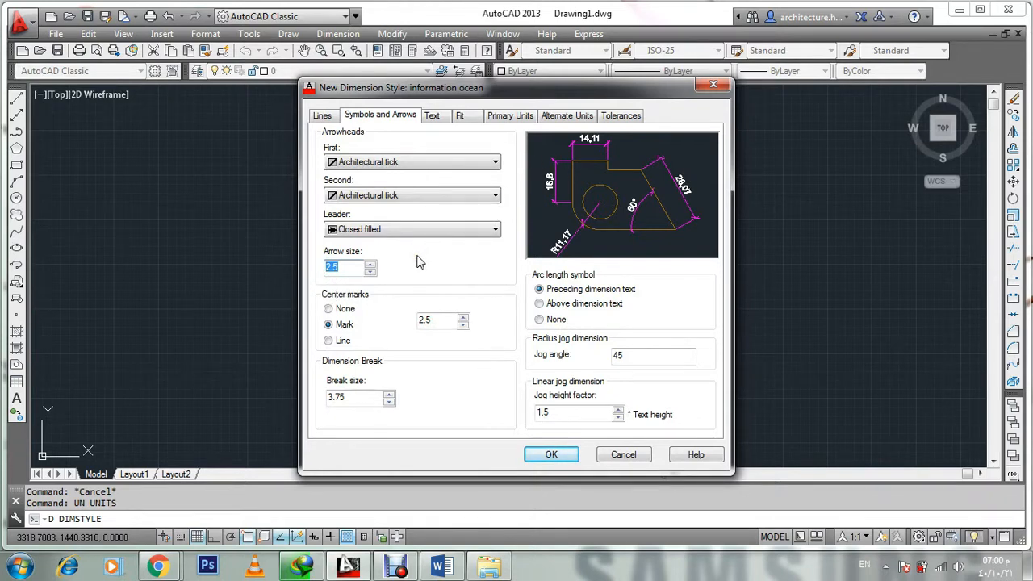
pyautogui.write('4')
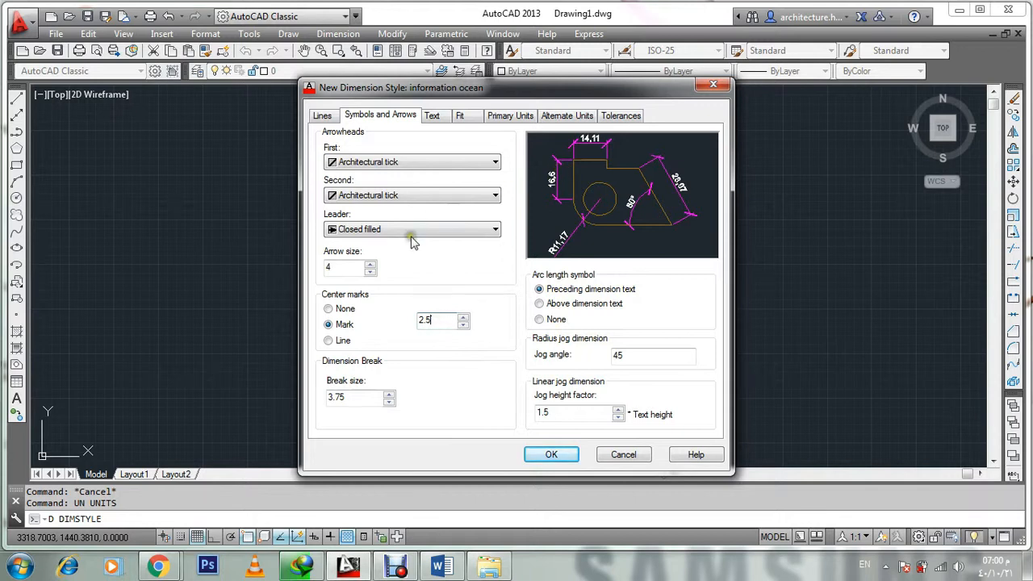
pyautogui.moveTo(348, 268); pyautogui.dragTo(184, 302)
pyautogui.write('6')
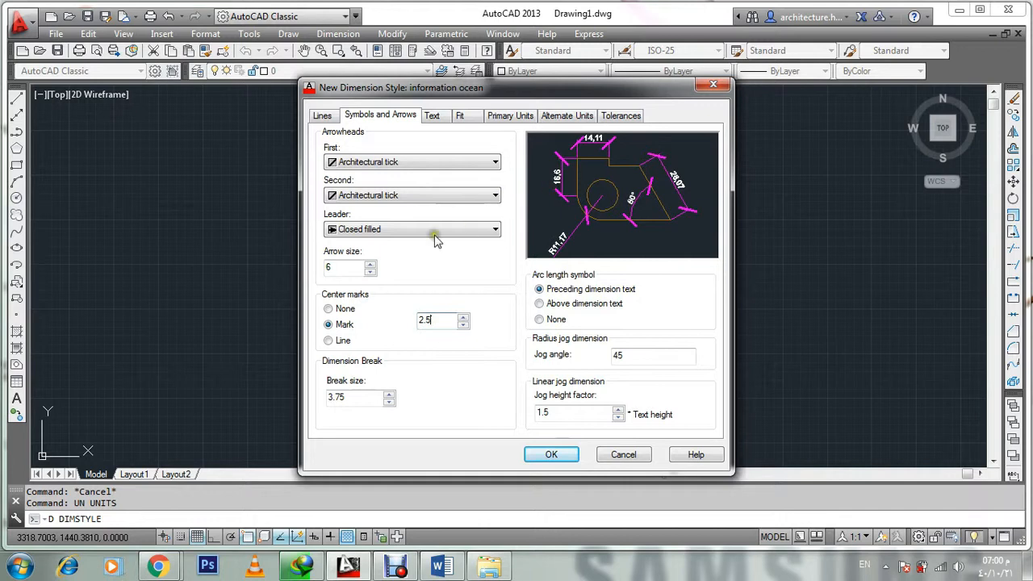
pyautogui.moveTo(334, 267); pyautogui.dragTo(176, 311)
pyautogui.write('2.5')
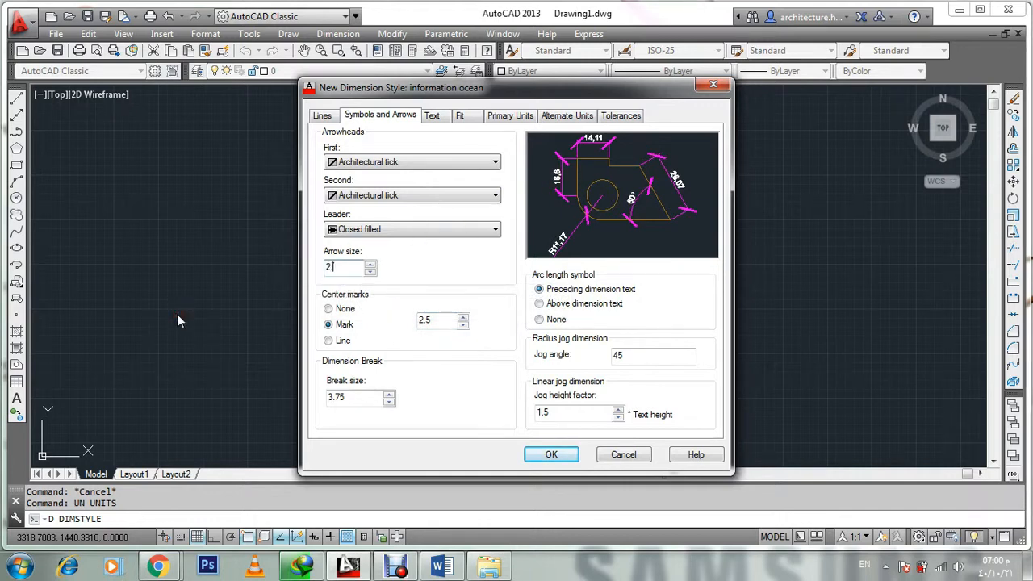
pyautogui.click(440, 320)
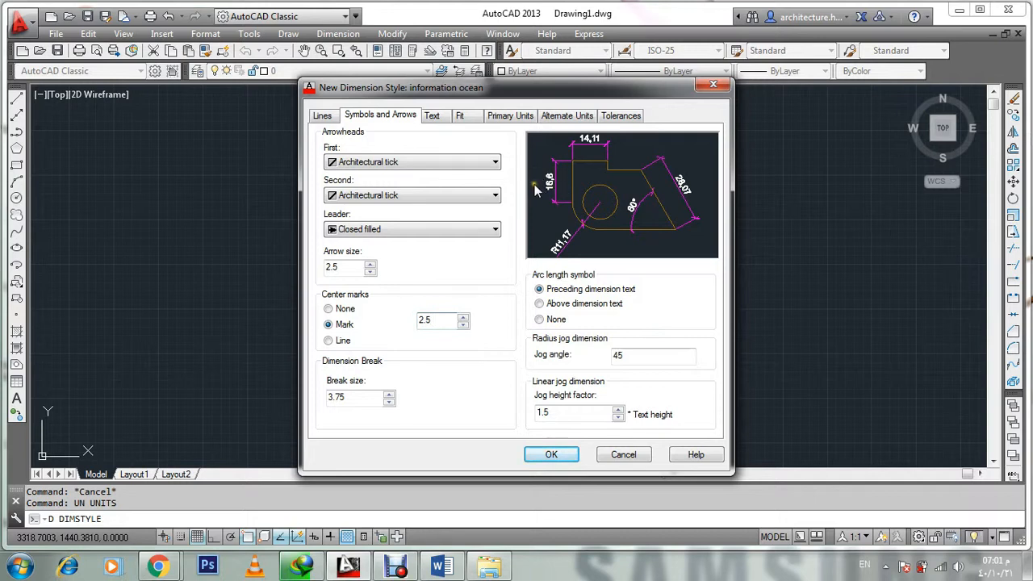
# - Set the dimension text color to Cyan in the new style
pyautogui.click(434, 117)
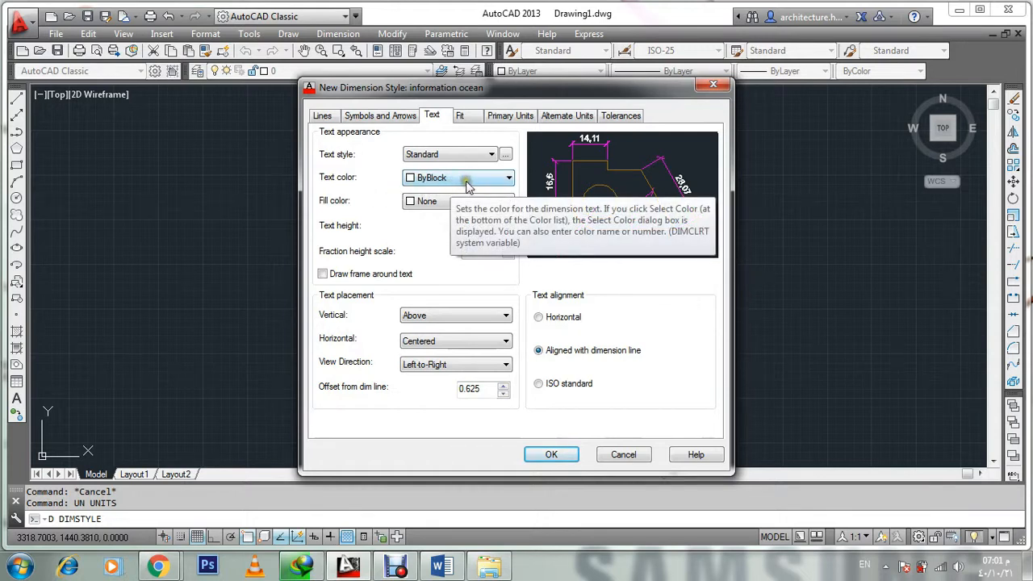
pyautogui.click(507, 178)
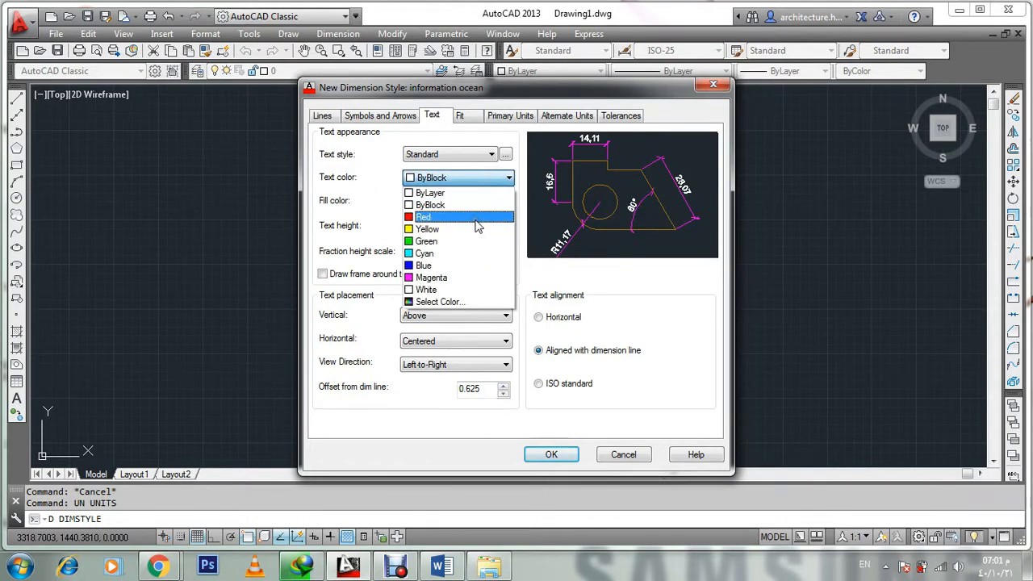
pyautogui.click(436, 256)
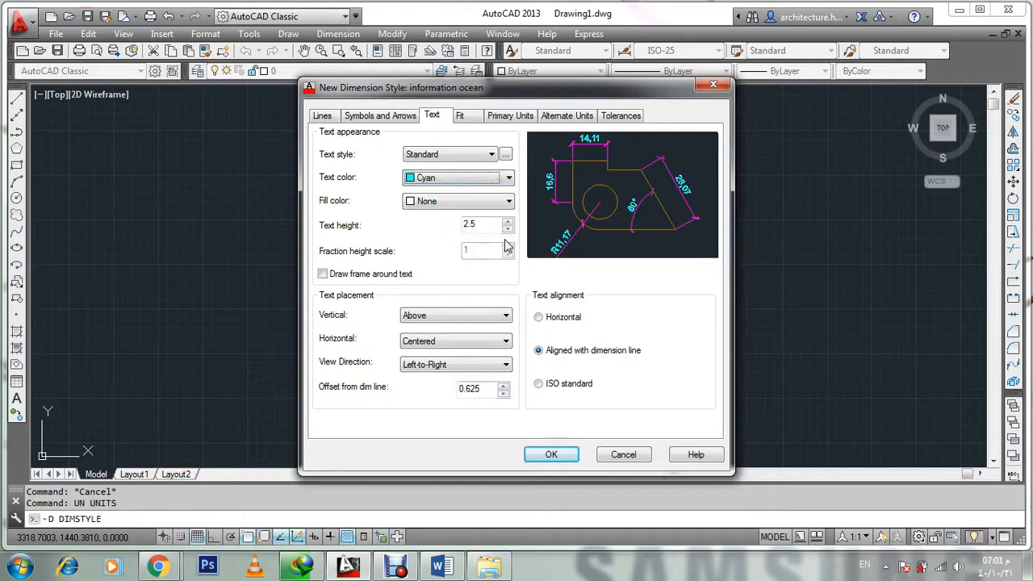
# - Set the dimension text height to 3 and align the text with the dimension line
pyautogui.doubleClick(475, 224)
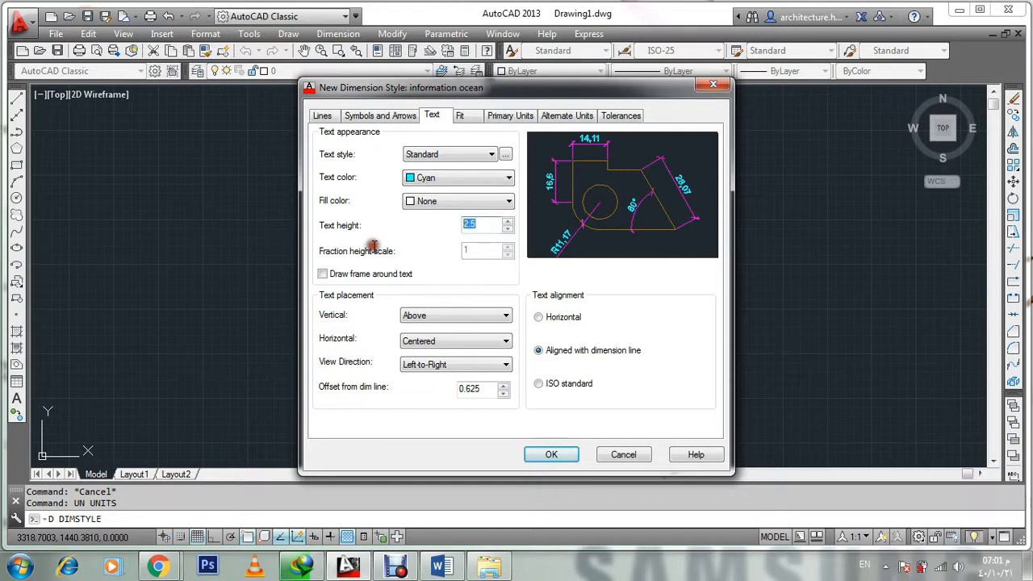
pyautogui.write('3')
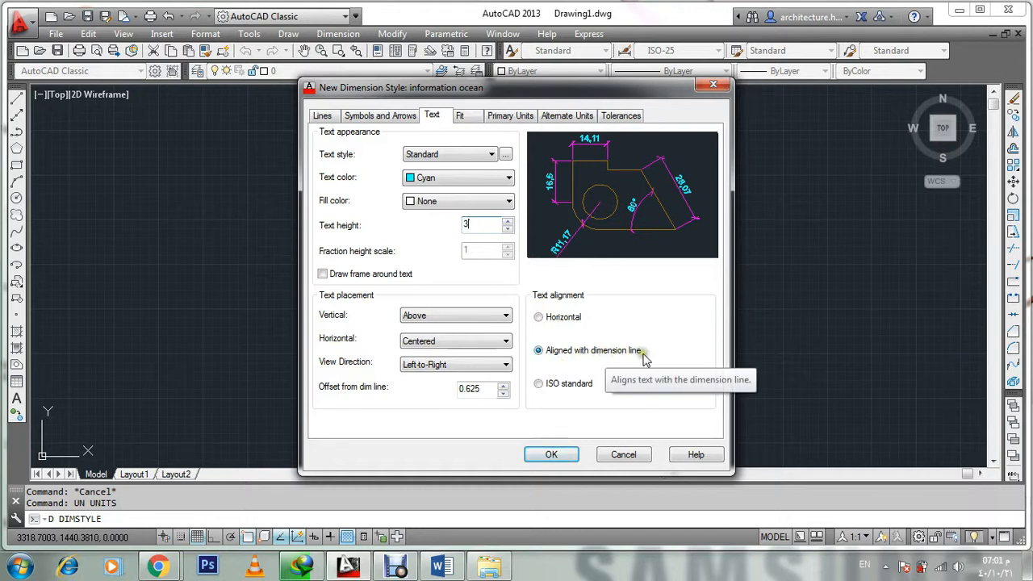
pyautogui.click(581, 355)
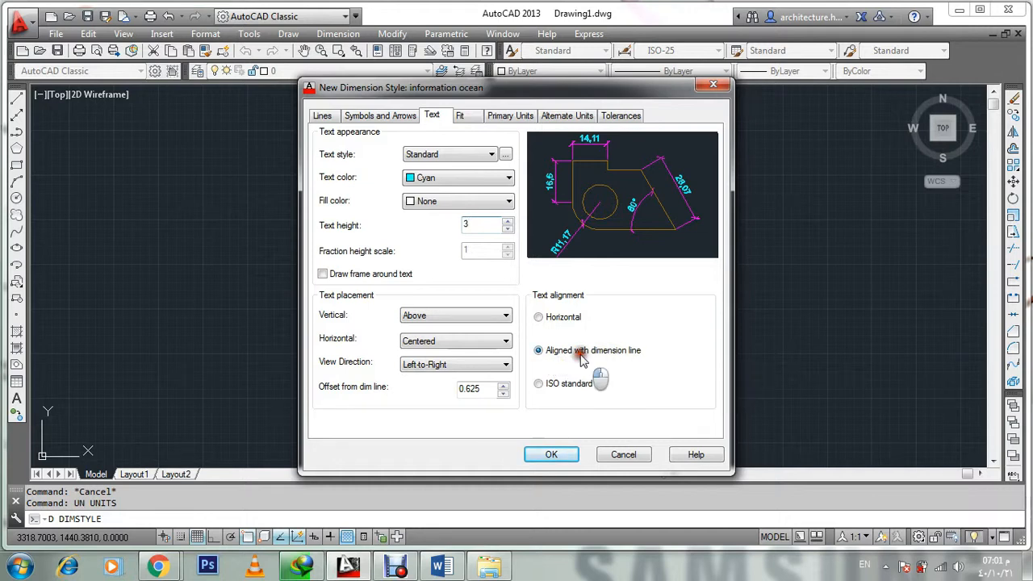
# - Try the Horizontal and ISO standard text alignments, and restore alignment with the dimension line
pyautogui.click(567, 318)
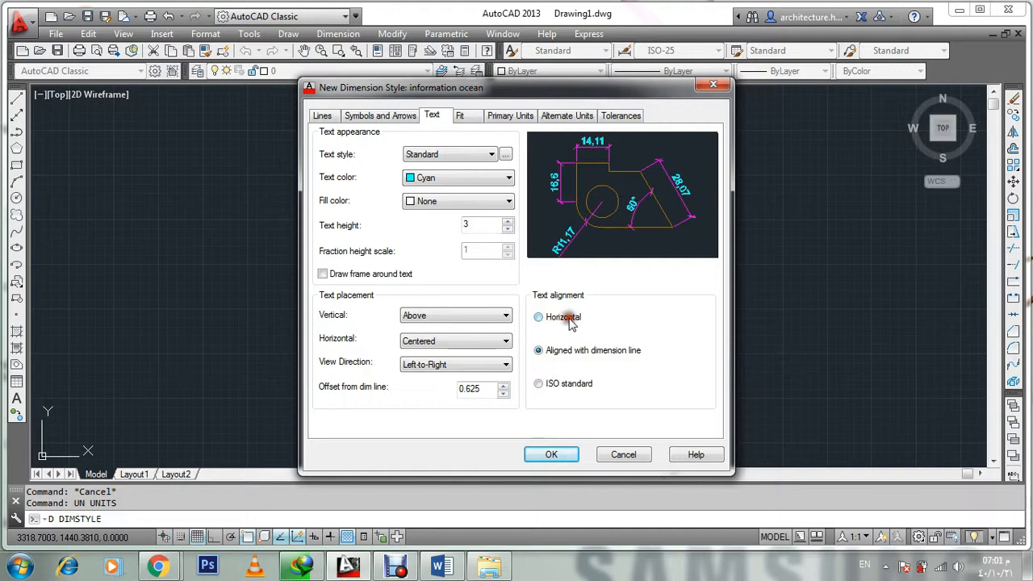
pyautogui.click(565, 385)
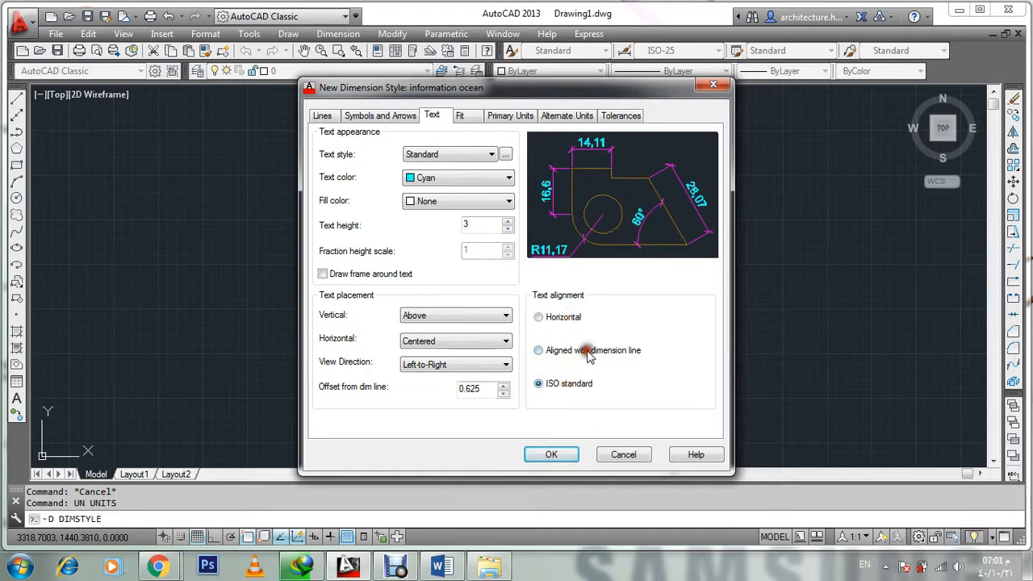
pyautogui.click(589, 356)
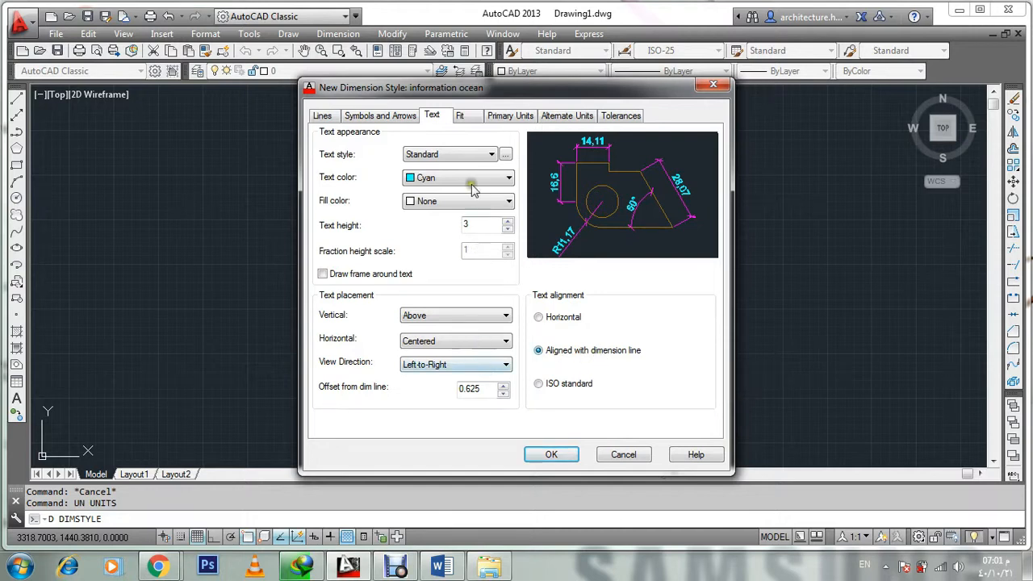
# - Review the primary units, save the "information ocean" dimension style and make it the current style
pyautogui.click(506, 117)
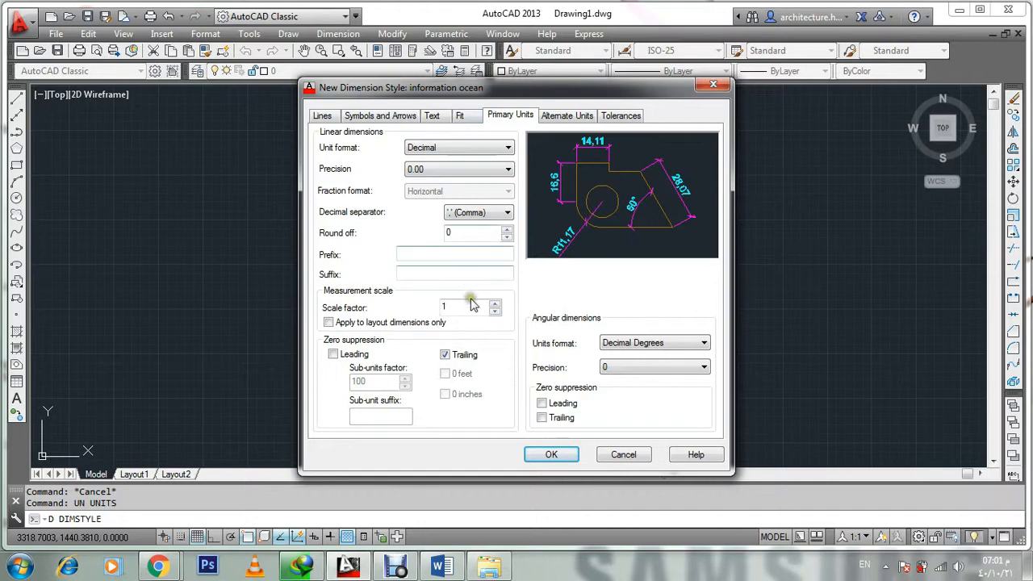
pyautogui.click(552, 455)
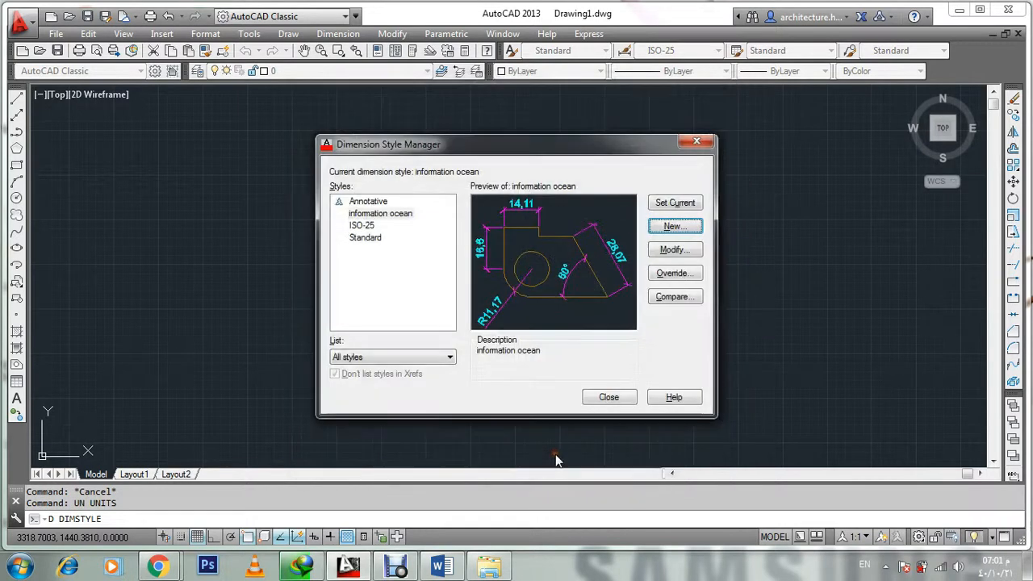
pyautogui.click(396, 214)
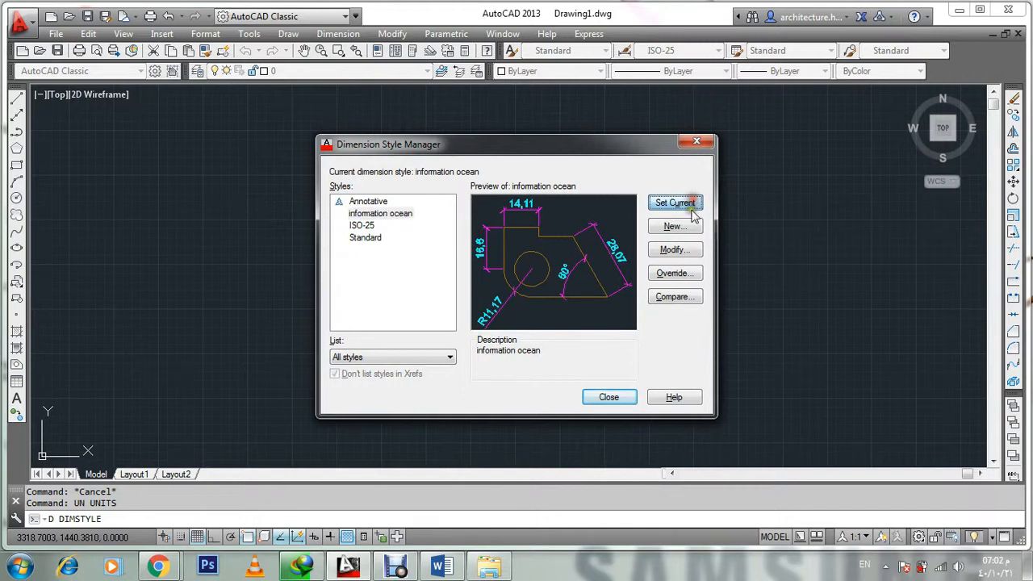
pyautogui.click(620, 398)
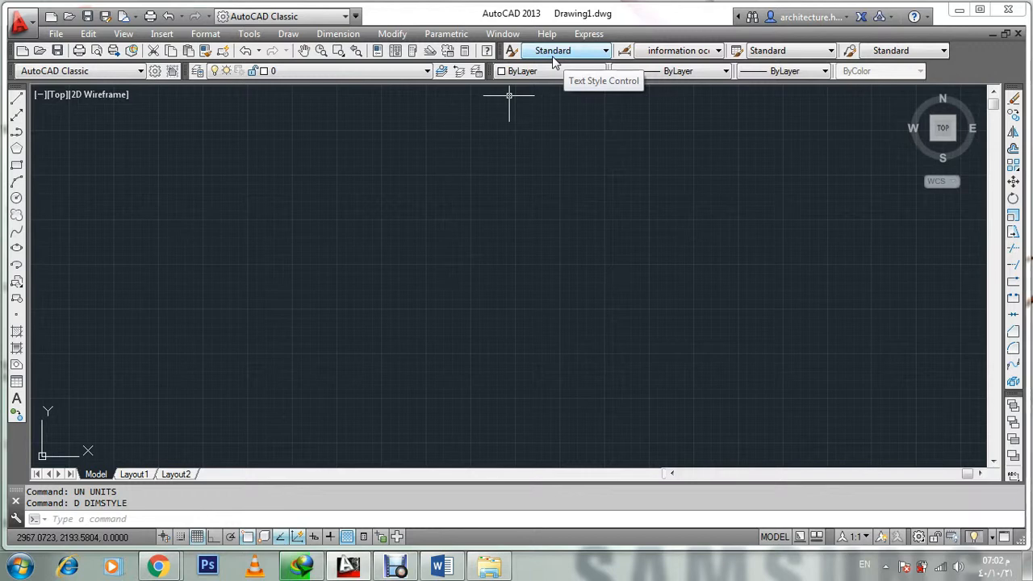
# - Create a new layer named "wall" in the layer manager and set its color to red
pyautogui.click(602, 10)
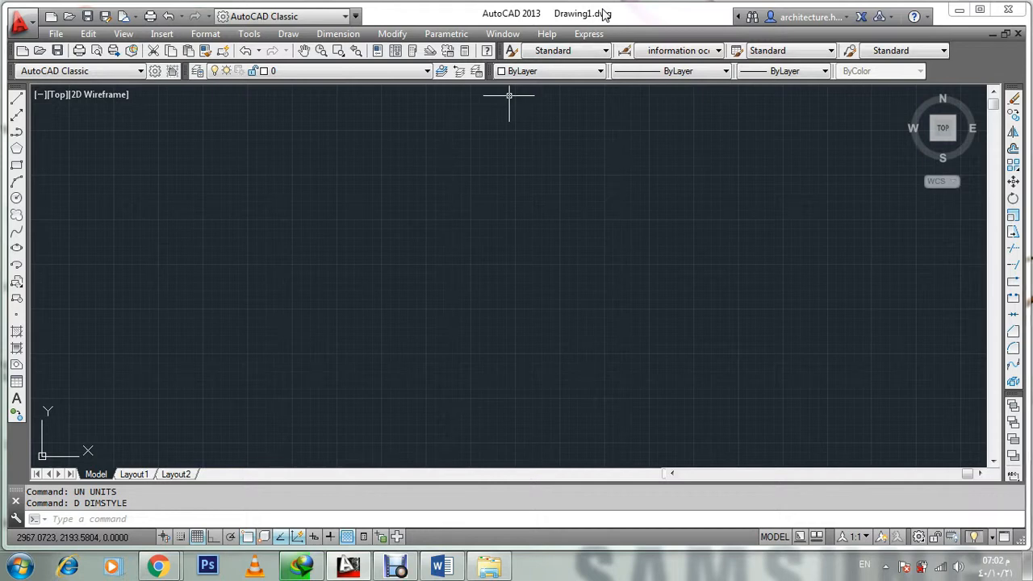
pyautogui.write('LA')
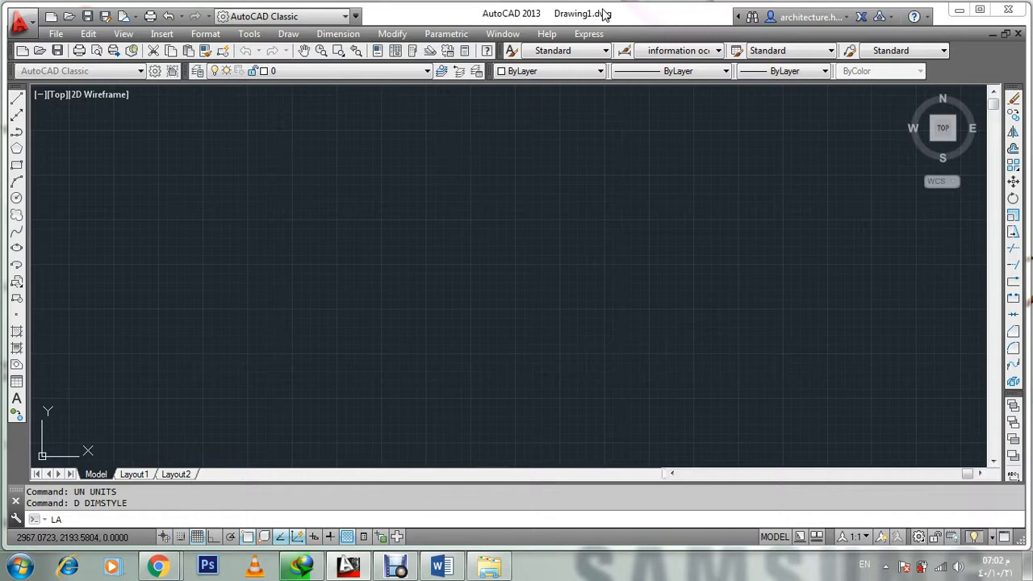
pyautogui.press('Return')
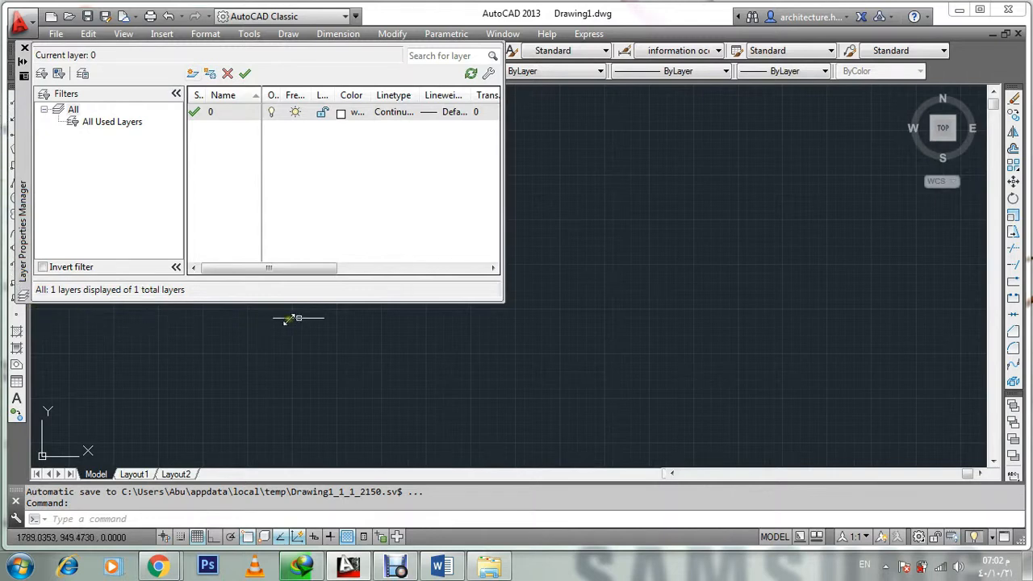
pyautogui.click(194, 74)
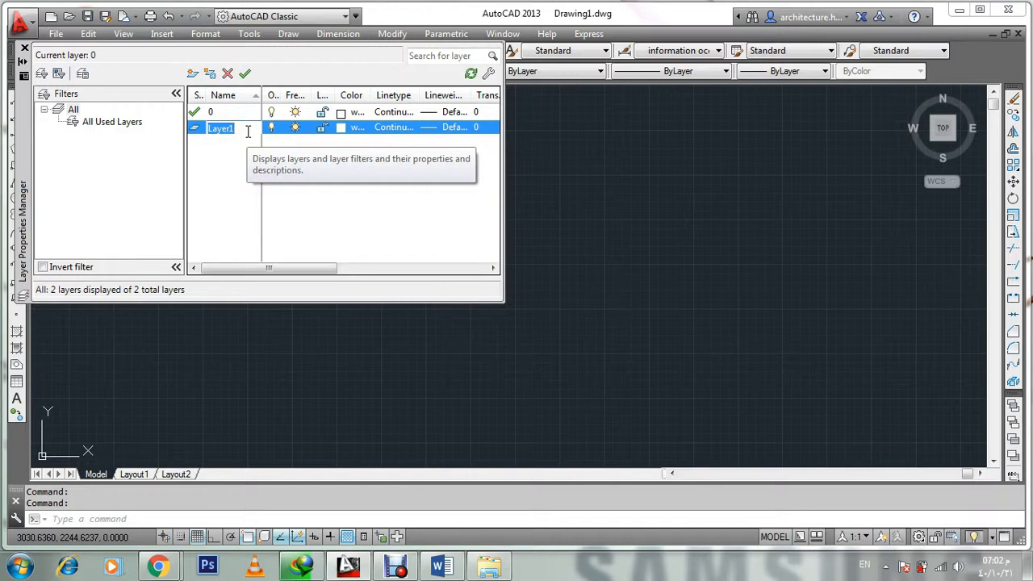
pyautogui.write('wall')
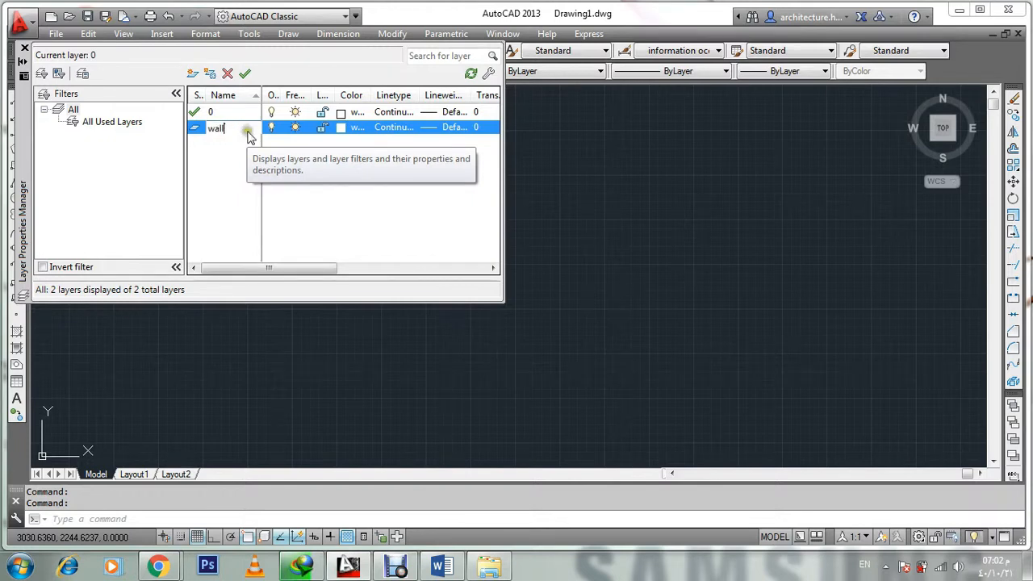
pyautogui.click(340, 127)
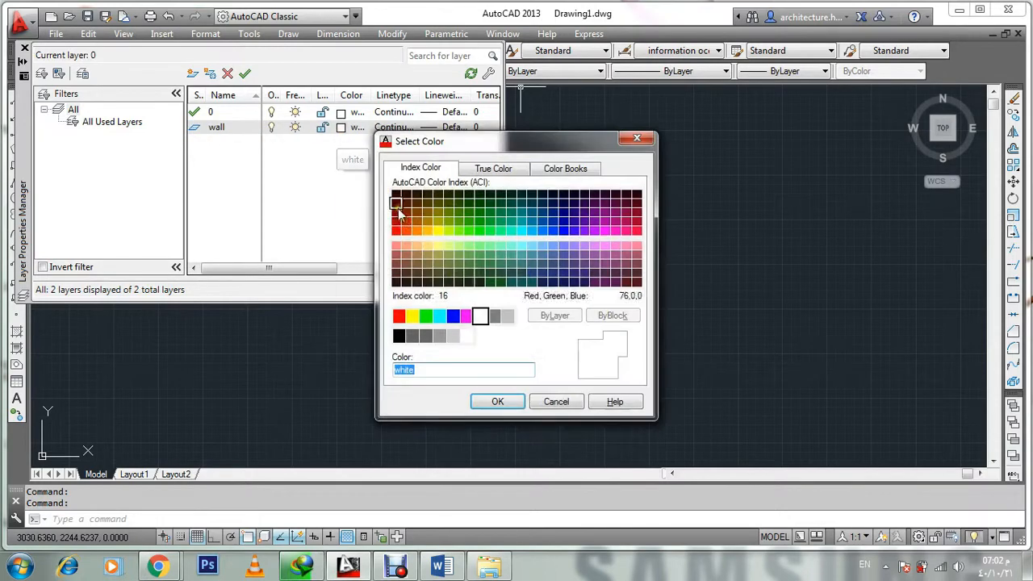
pyautogui.click(398, 316)
pyautogui.click(492, 399)
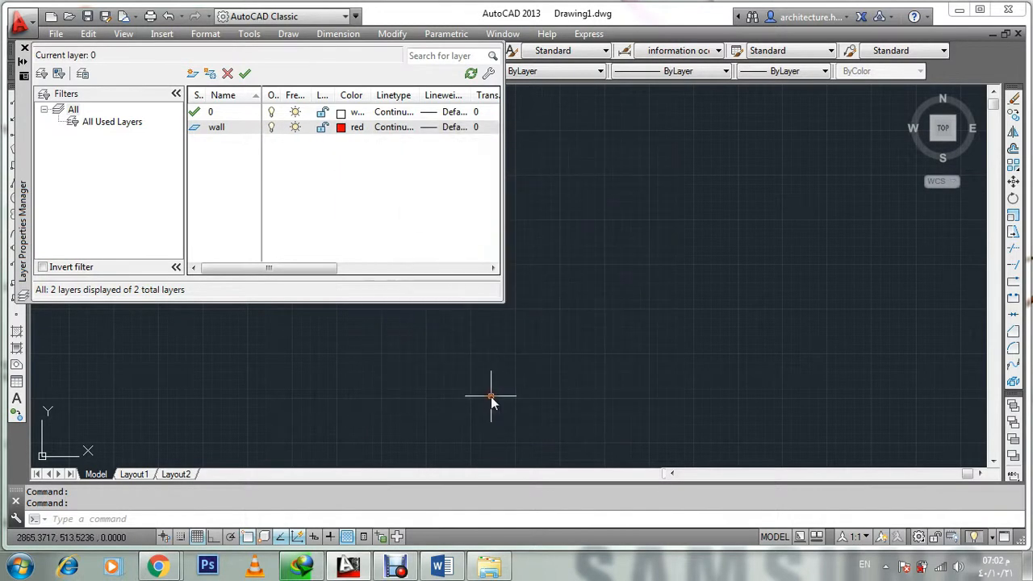
# - Look through the available lineweights for the wall layer and keep the Default lineweight
pyautogui.click(434, 127)
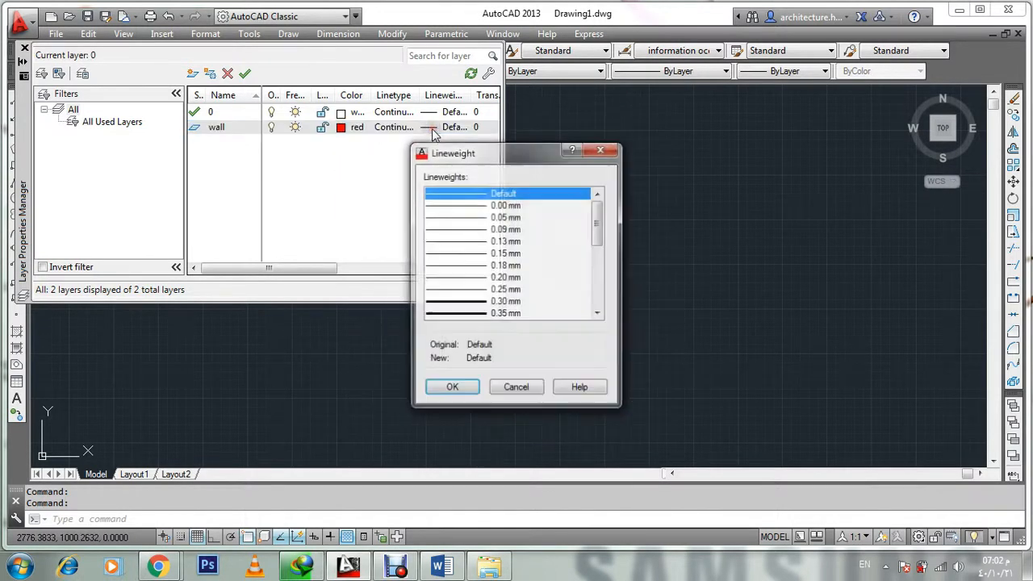
pyautogui.scroll(-3, 464, 303)
pyautogui.scroll(2, 464, 303)
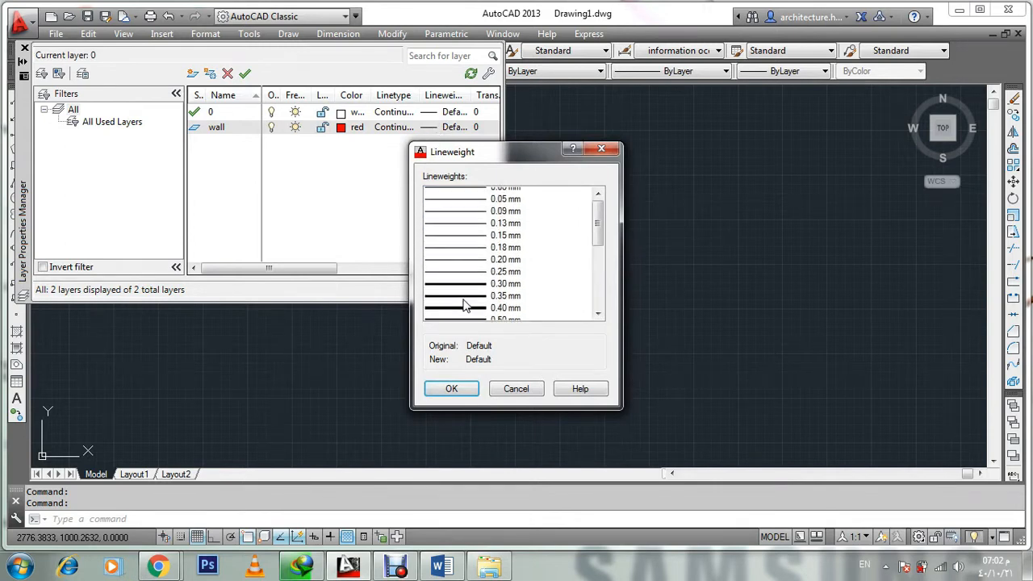
pyautogui.scroll(-3, 464, 303)
pyautogui.scroll(2, 468, 291)
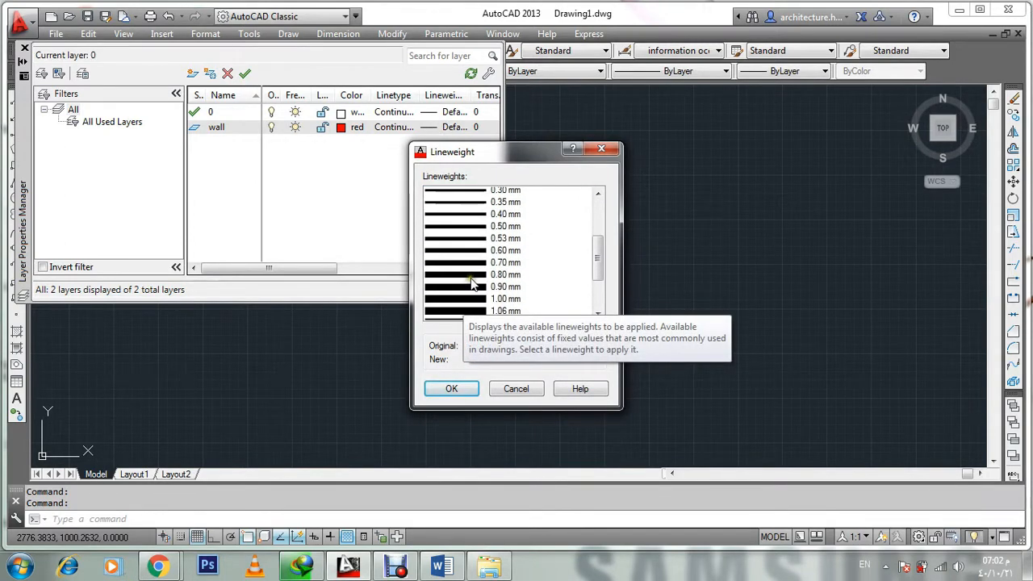
pyautogui.scroll(3, 472, 282)
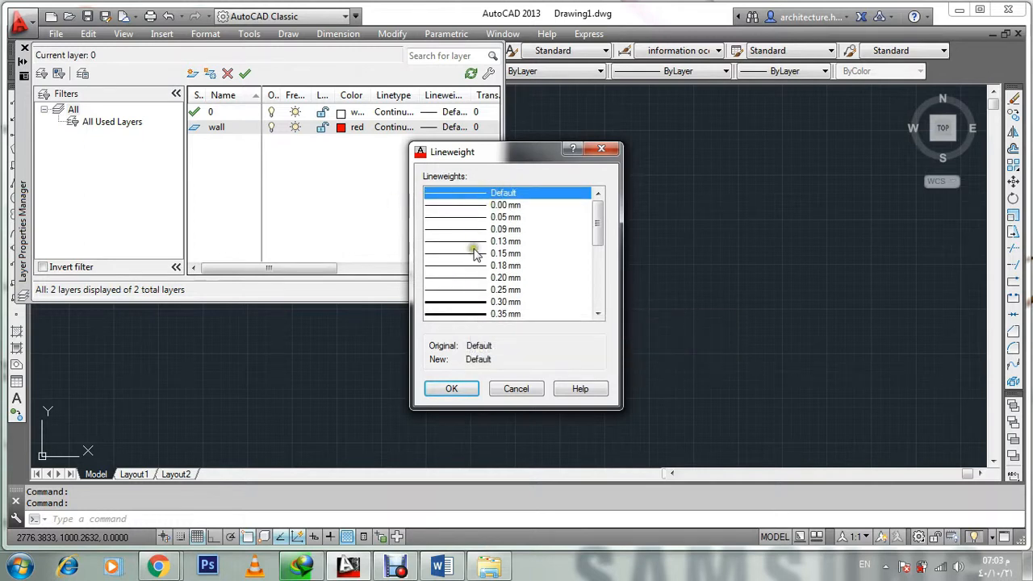
pyautogui.click(452, 388)
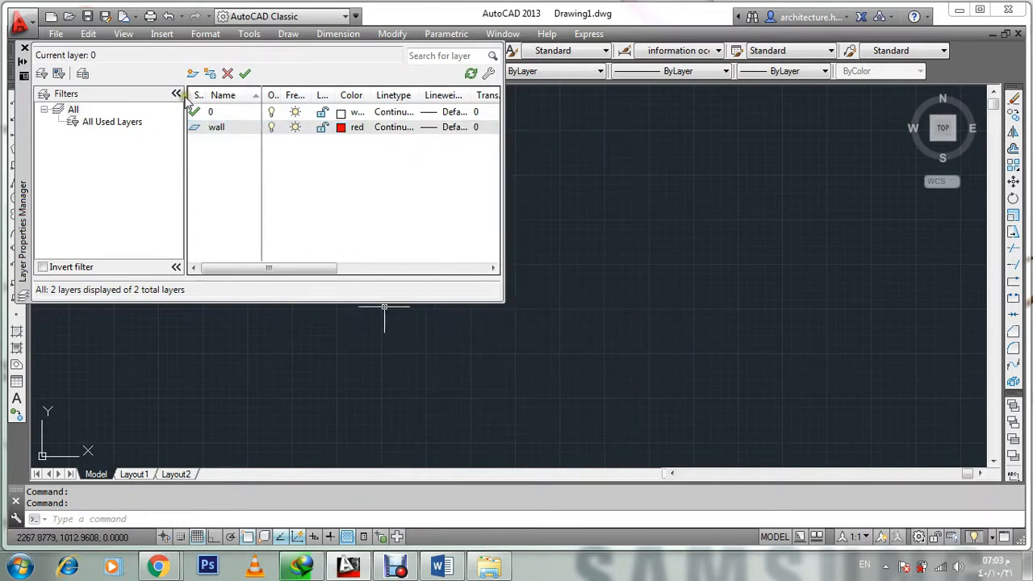
# - Create a new layer named "window" and set its color to green
pyautogui.click(192, 73)
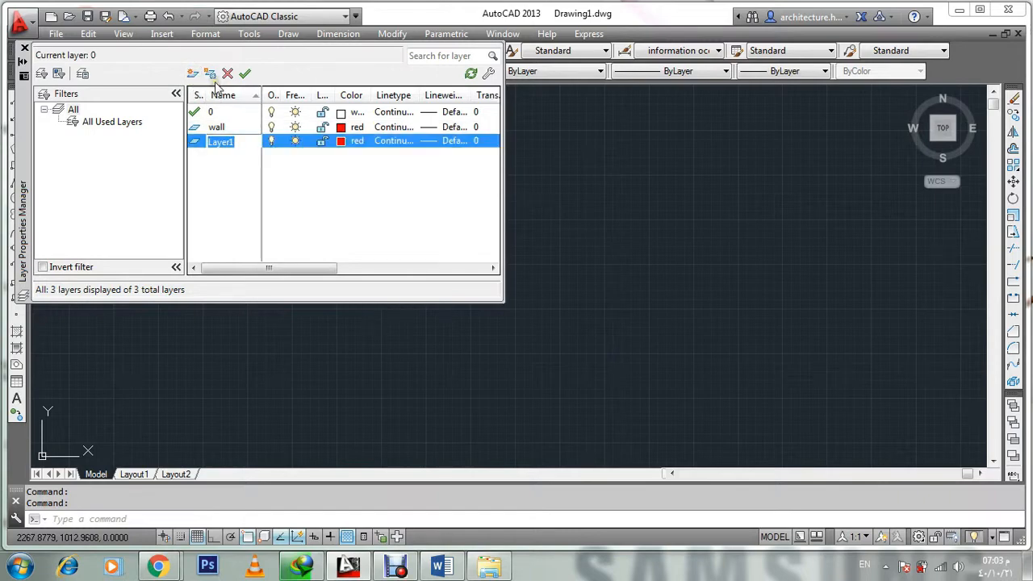
pyautogui.write('window')
pyautogui.click(340, 141)
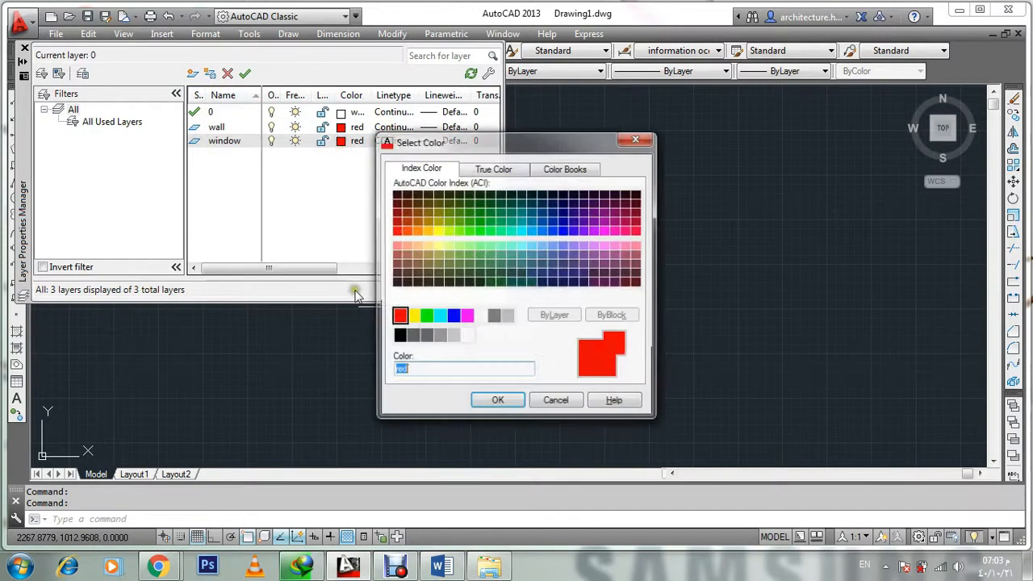
pyautogui.click(426, 314)
pyautogui.click(498, 400)
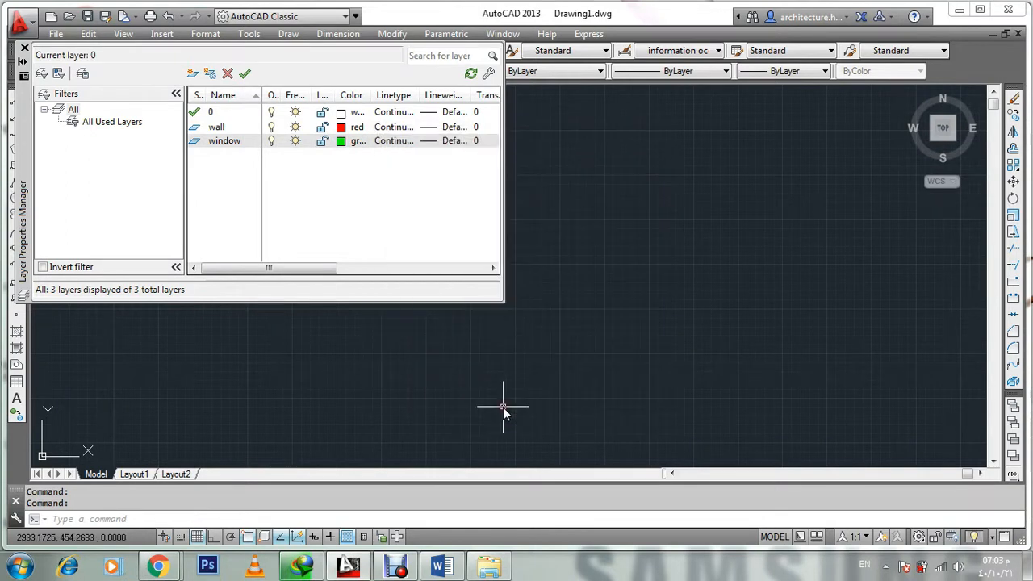
# - Create a new layer named "door" and set its color to yellow
pyautogui.click(192, 74)
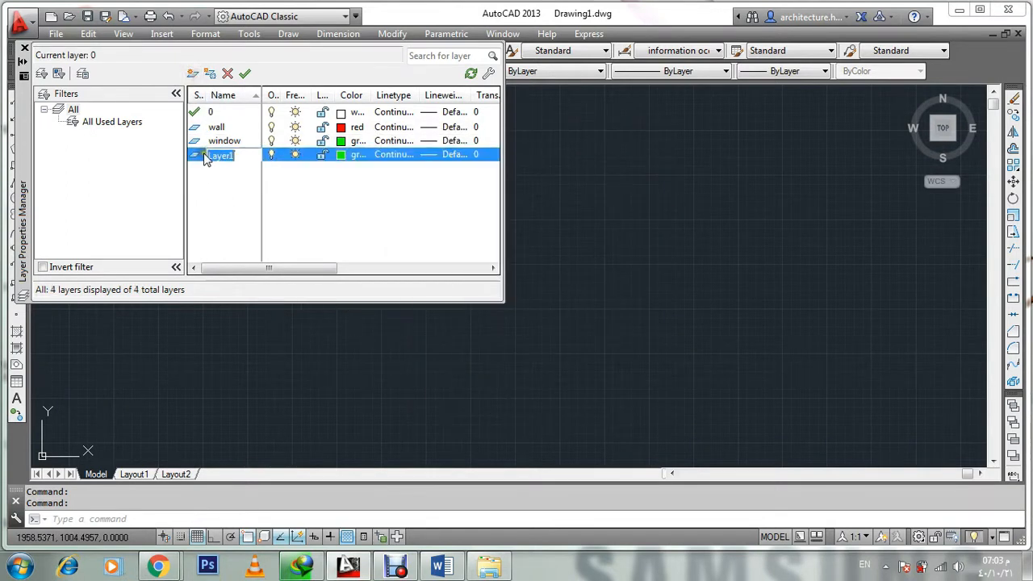
pyautogui.write('door')
pyautogui.click(341, 154)
pyautogui.click(345, 156)
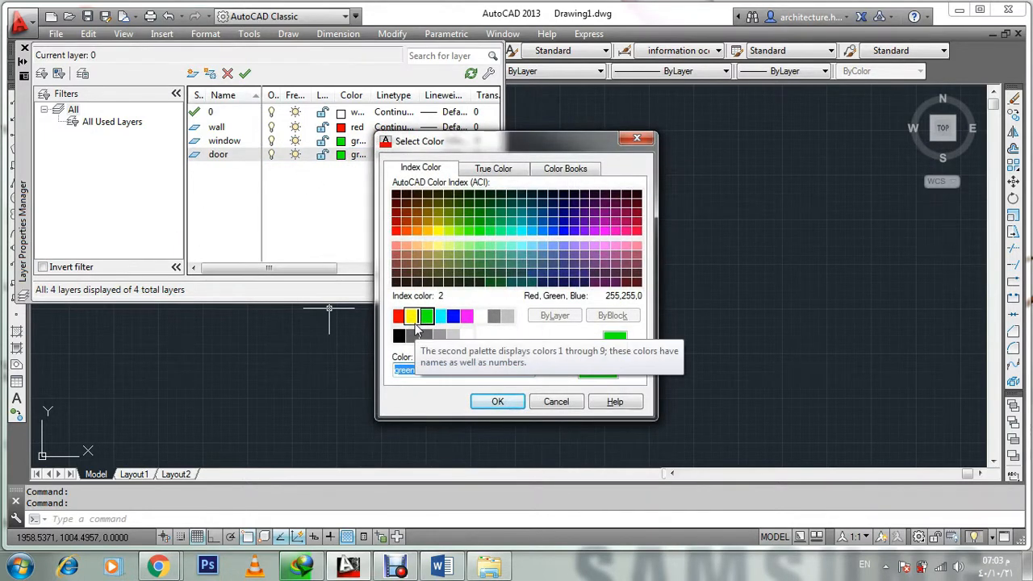
pyautogui.click(412, 317)
pyautogui.click(497, 401)
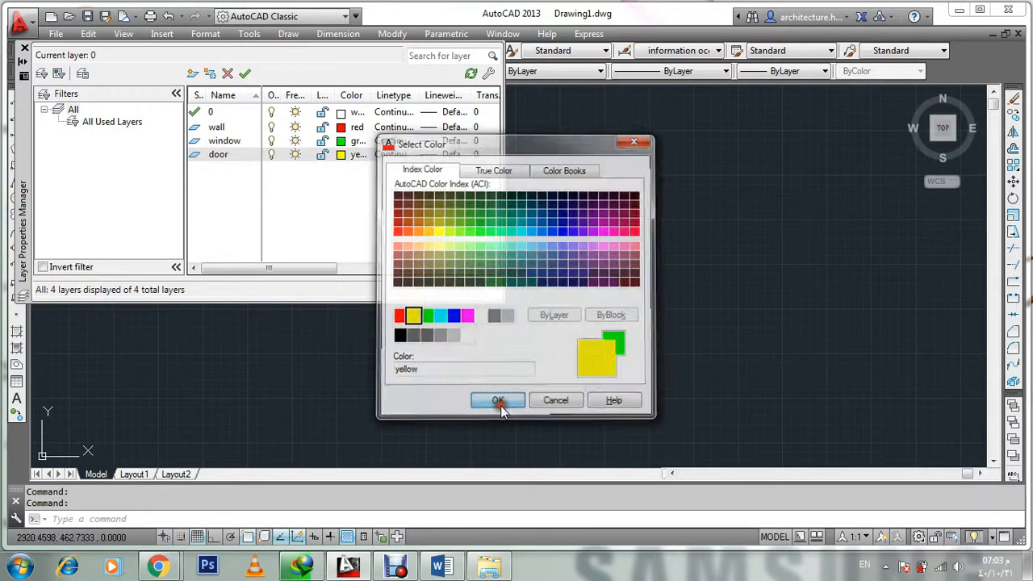
# - Create a new layer named "shade" and set its color to blue
pyautogui.click(193, 74)
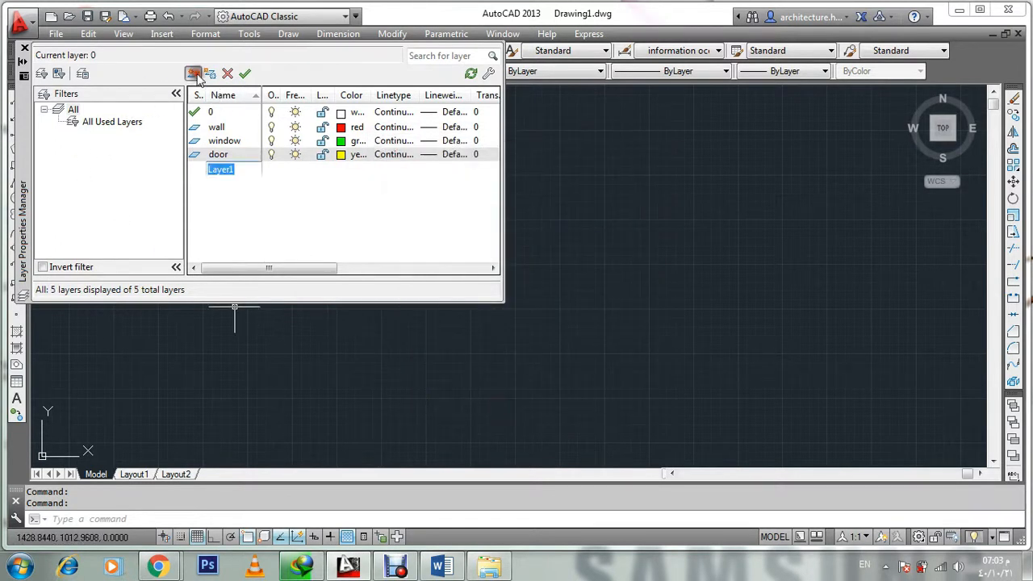
pyautogui.write('shade')
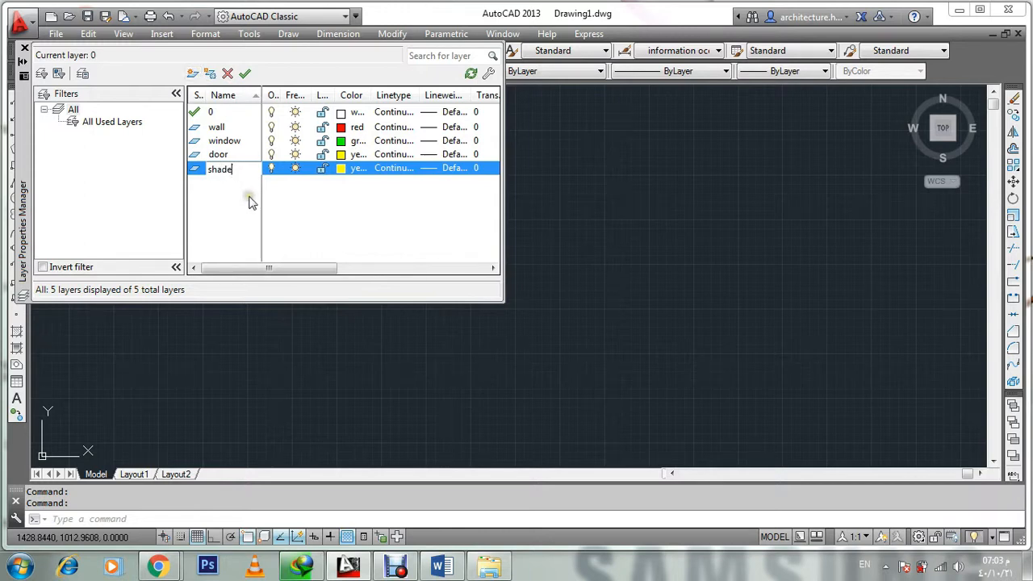
pyautogui.click(341, 168)
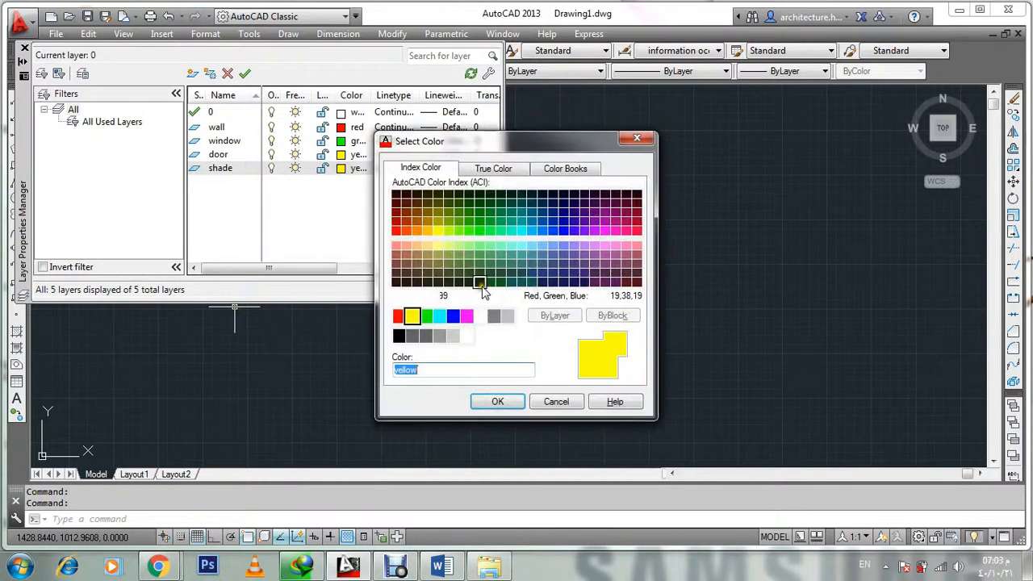
pyautogui.click(453, 316)
pyautogui.click(491, 401)
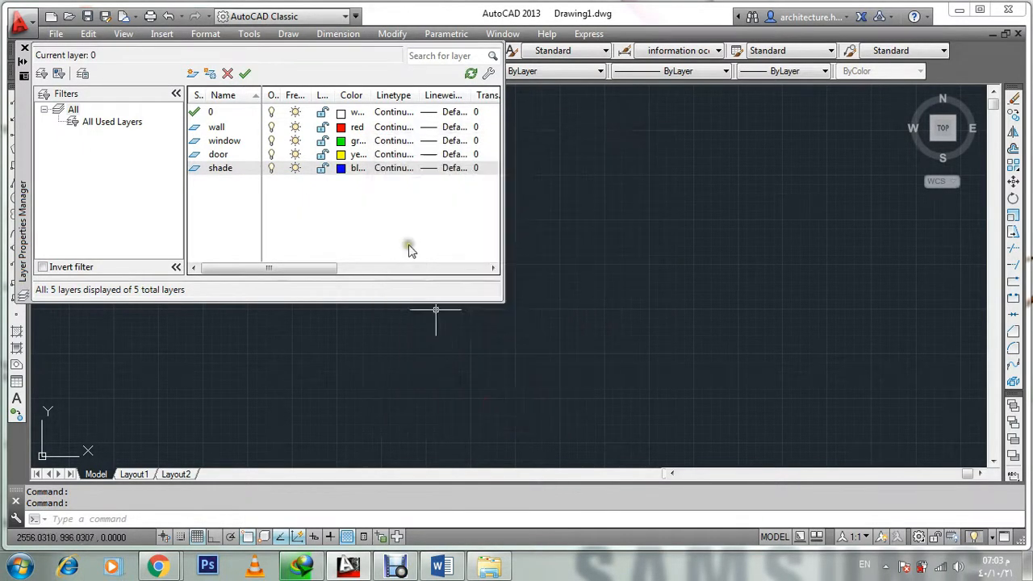
# - Load the DASHED2 linetype from acadiso.lin and assign it to the shade layer
pyautogui.click(389, 169)
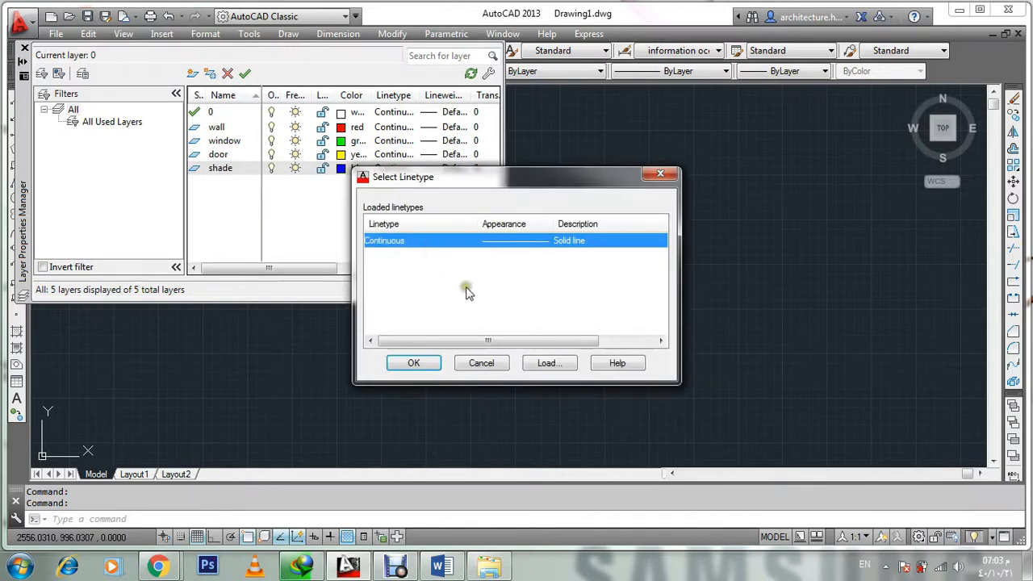
pyautogui.click(552, 364)
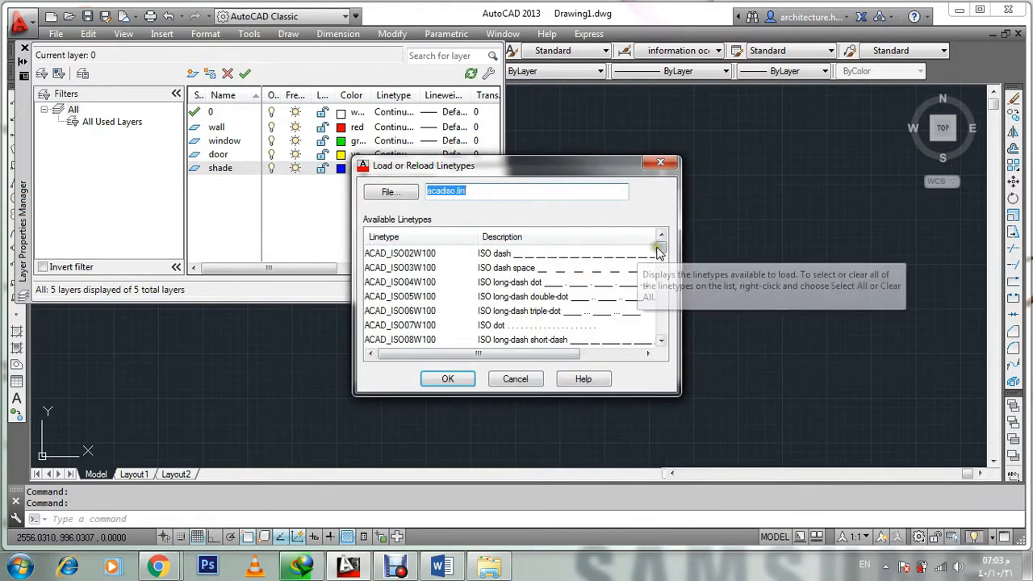
pyautogui.moveTo(659, 247); pyautogui.dragTo(661, 289)
pyautogui.click(391, 297)
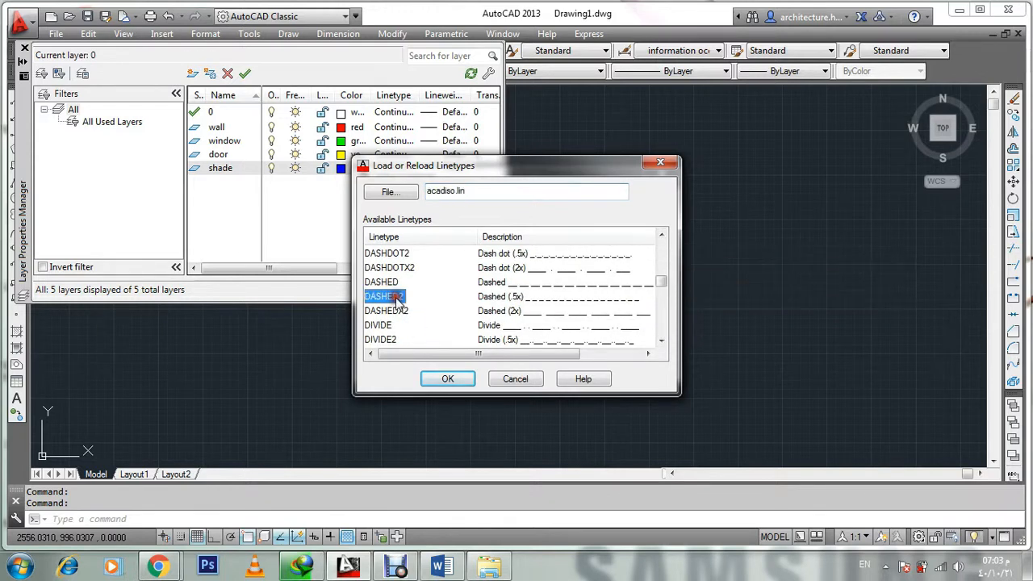
pyautogui.click(457, 379)
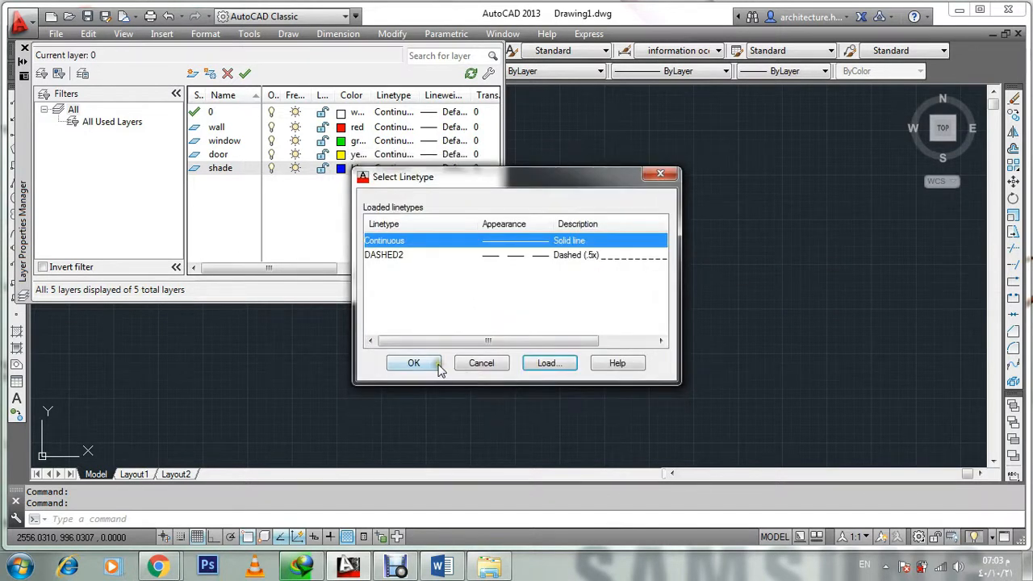
pyautogui.click(465, 255)
pyautogui.click(414, 363)
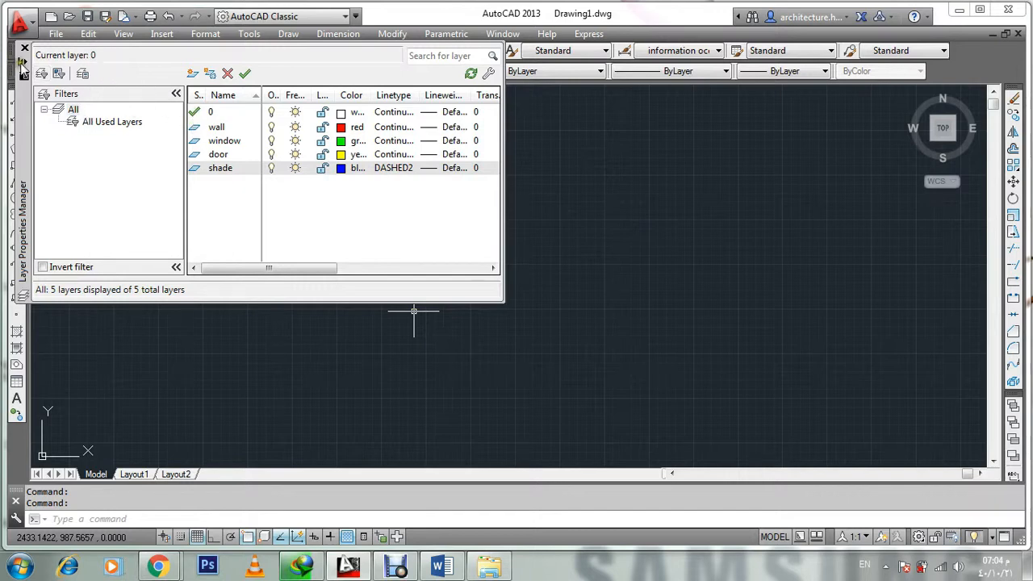
# - Make the wall layer current and close the layer manager
pyautogui.doubleClick(196, 129)
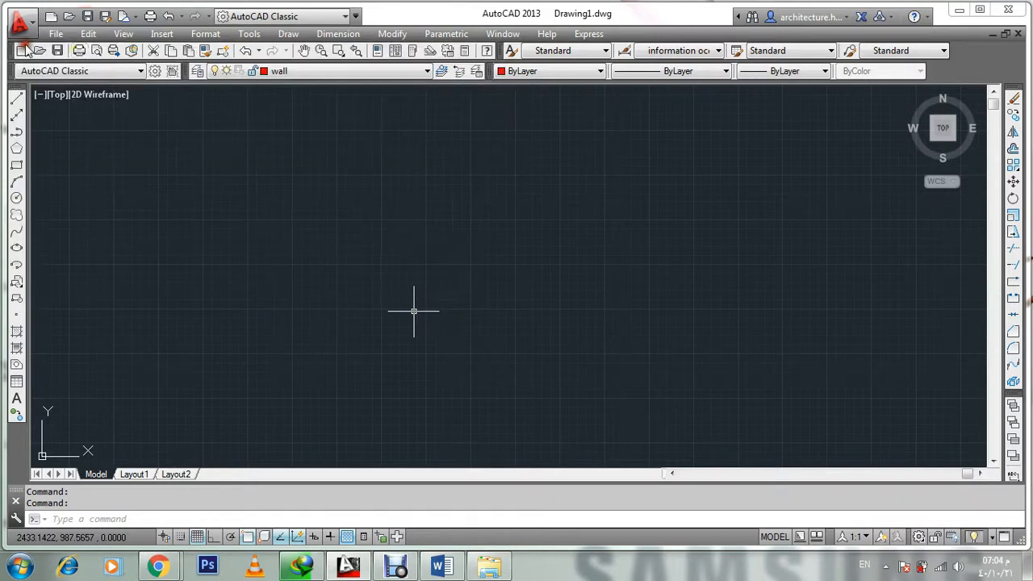
pyautogui.click(24, 49)
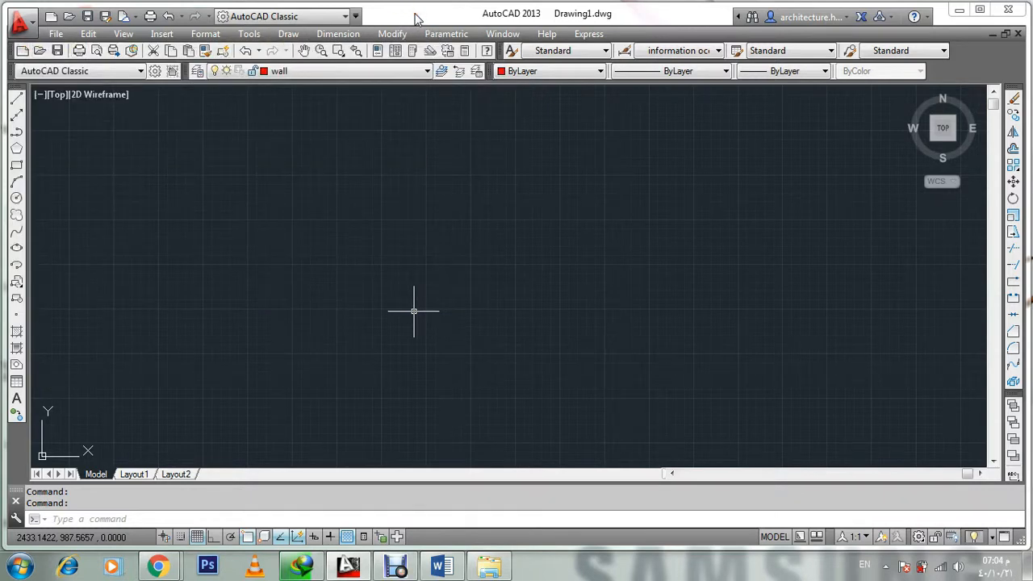